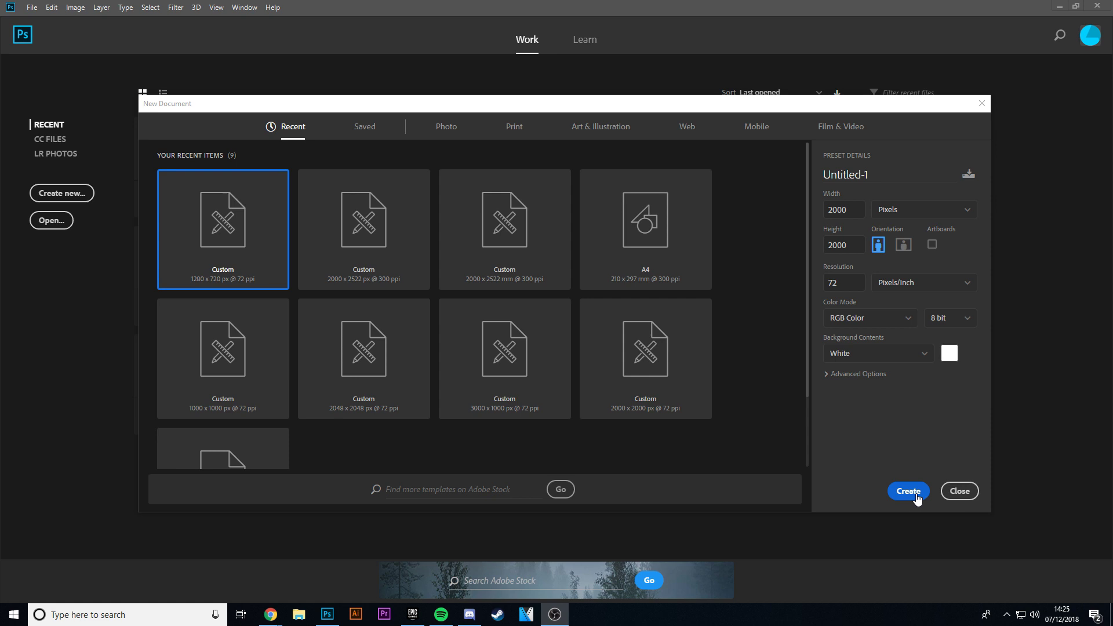
# Create a new 2000 × 2000 pixel document at 72 pixels/inch in RGB Color with white background contents
pyautogui.click(916, 495)
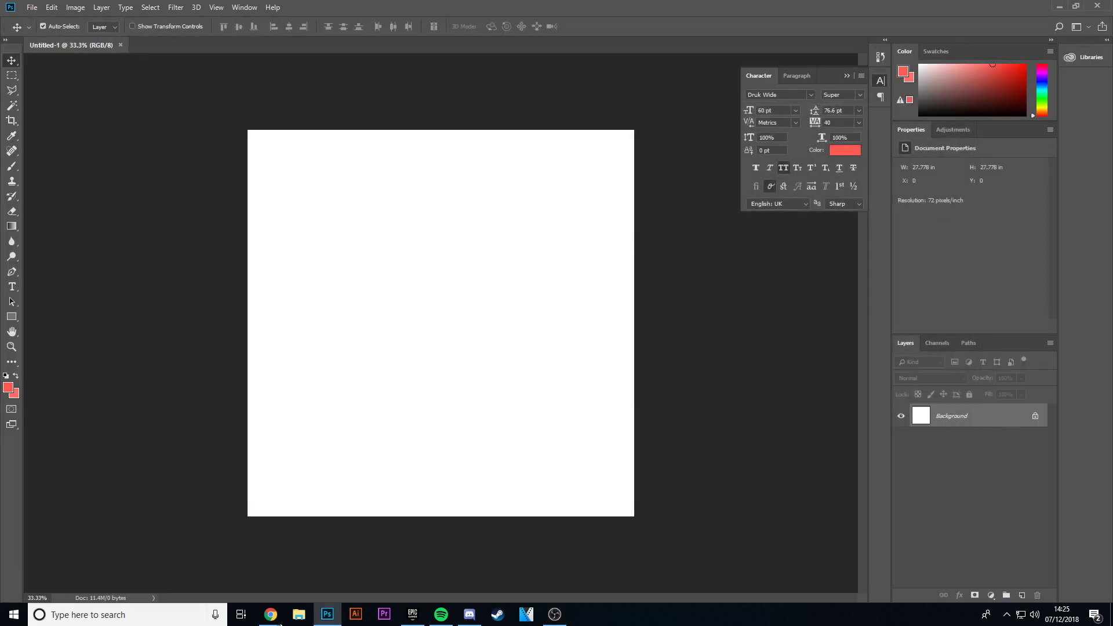
# Switch to the Chrome window with the comic image results and search images for "70s horror comics"
pyautogui.moveTo(272, 615)
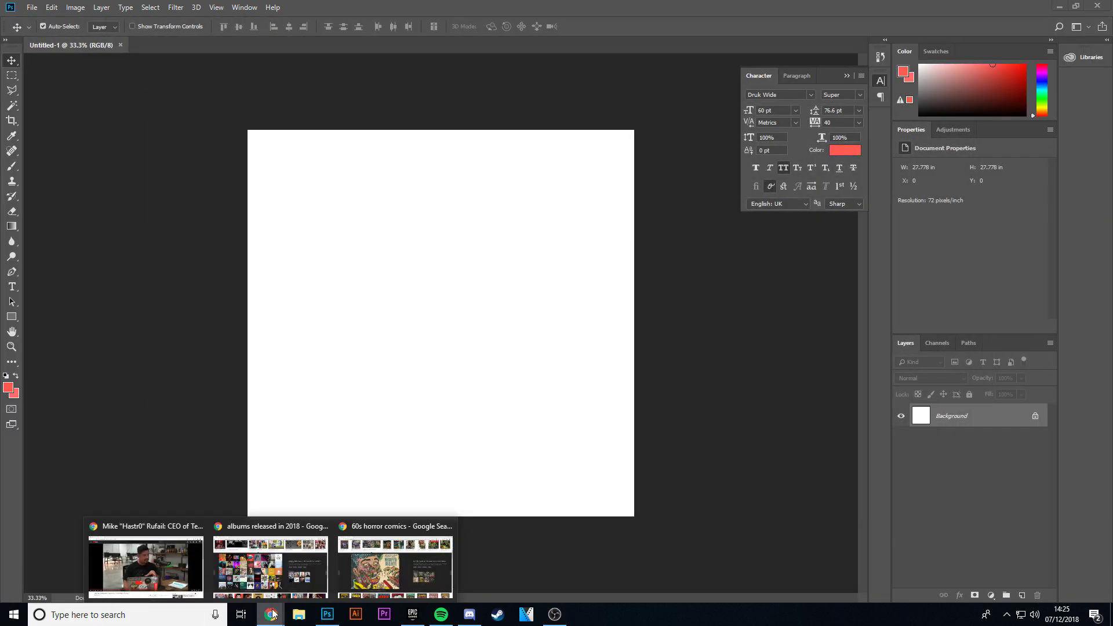
pyautogui.click(355, 579)
pyautogui.scroll(5, 455, 297)
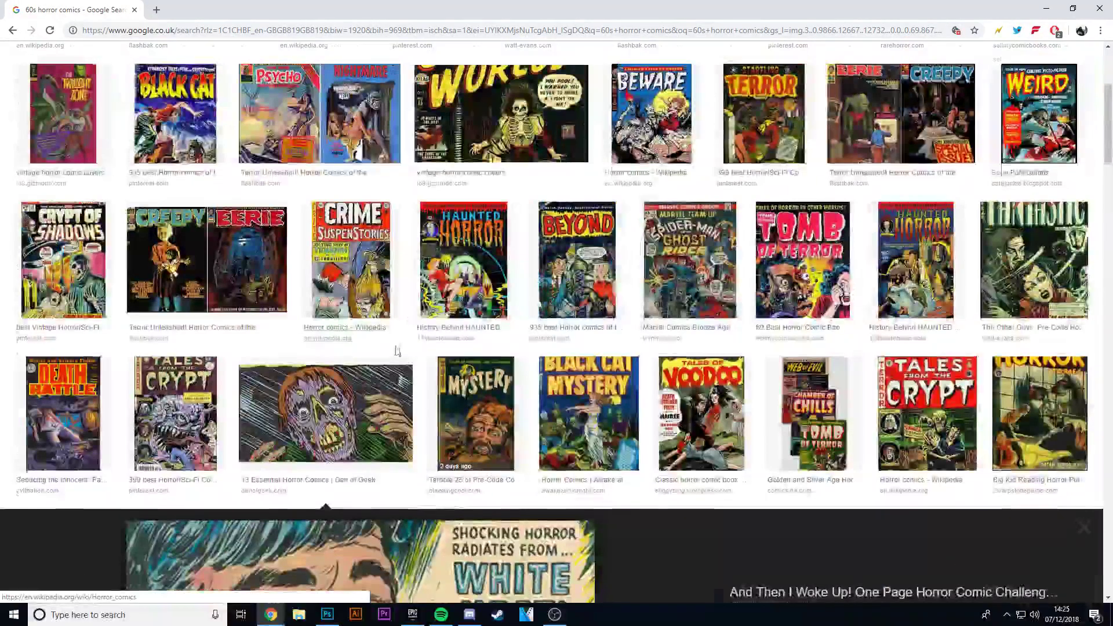
pyautogui.scroll(5, 398, 353)
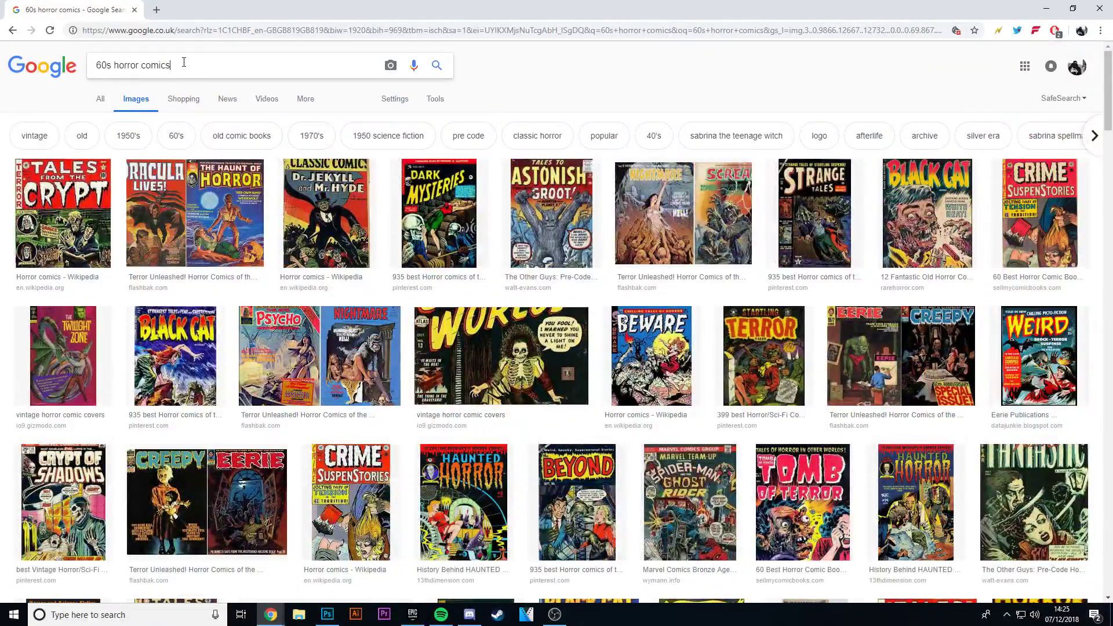
pyautogui.moveTo(184, 62); pyautogui.dragTo(116, 63)
pyautogui.click(109, 64)
pyautogui.write('70')
pyautogui.press('Return')
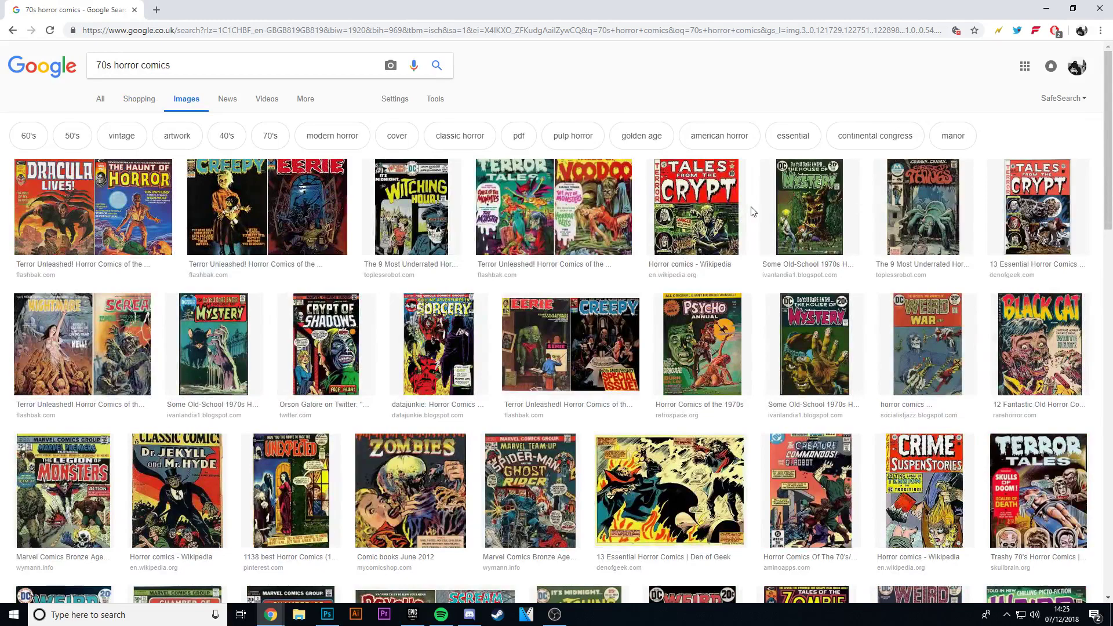
# Preview the Black Cat cover and its related comic covers, including The Incredible Hulk and Black Panther
pyautogui.click(1038, 347)
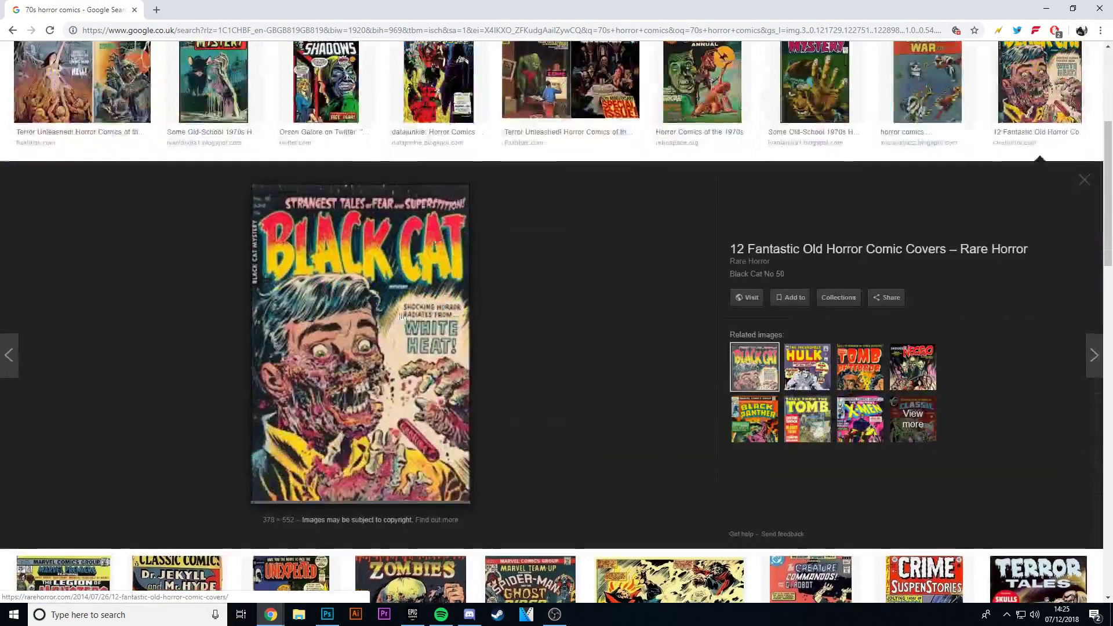
pyautogui.click(807, 366)
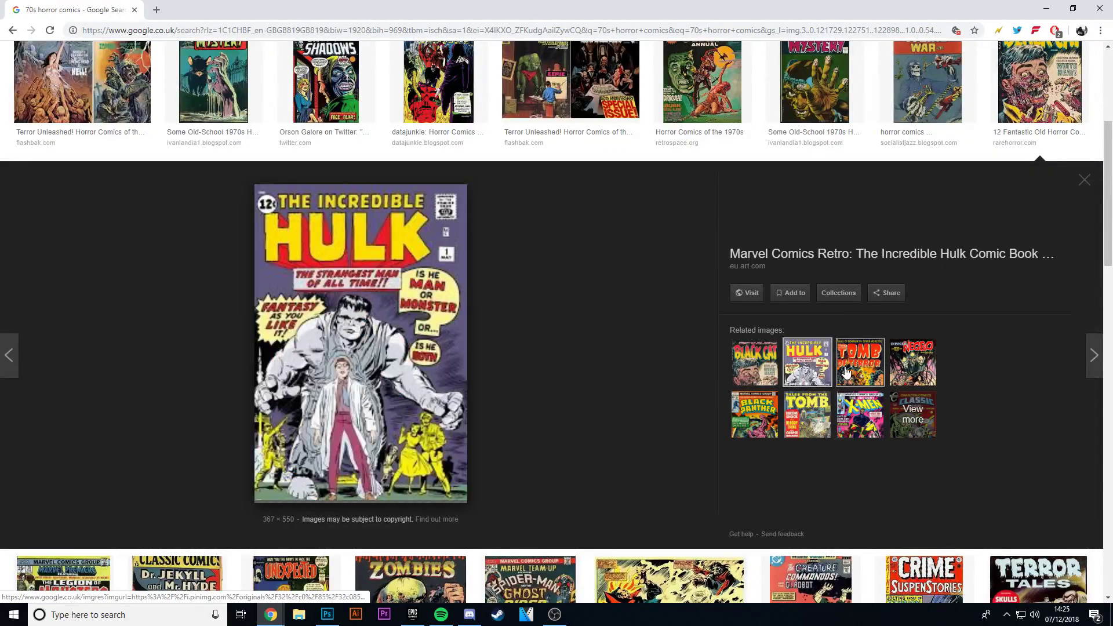
pyautogui.click(846, 373)
pyautogui.click(808, 421)
pyautogui.click(754, 423)
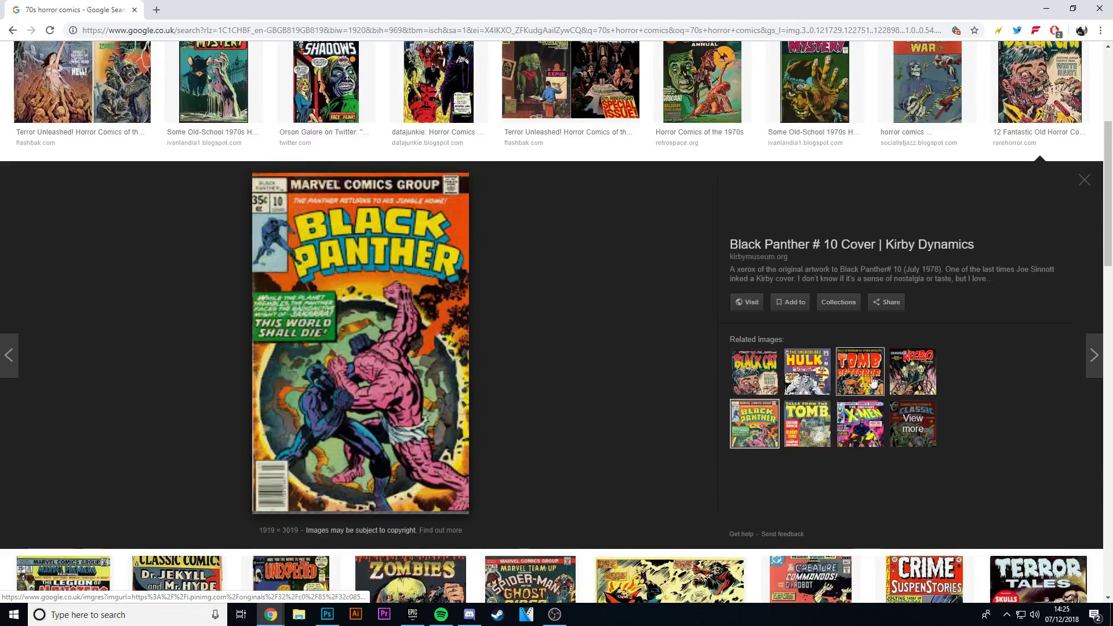
pyautogui.click(914, 369)
# Browse further through the 70s results and preview the sci-fi comics image and the Den of Geek zombie panel
pyautogui.scroll(-8, 672, 226)
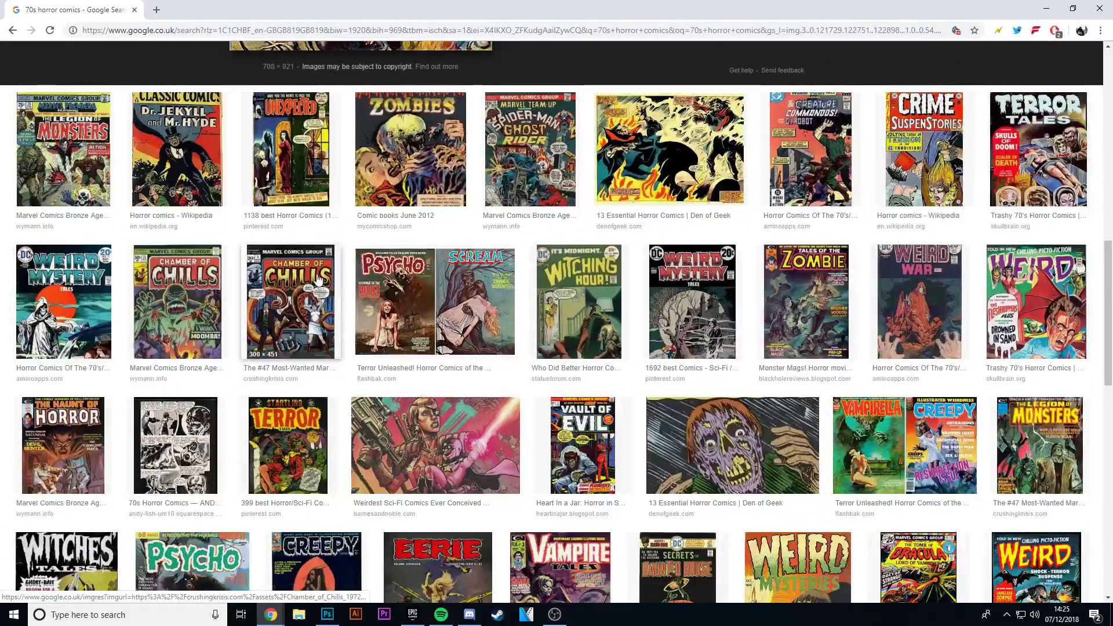
pyautogui.scroll(-5, 317, 280)
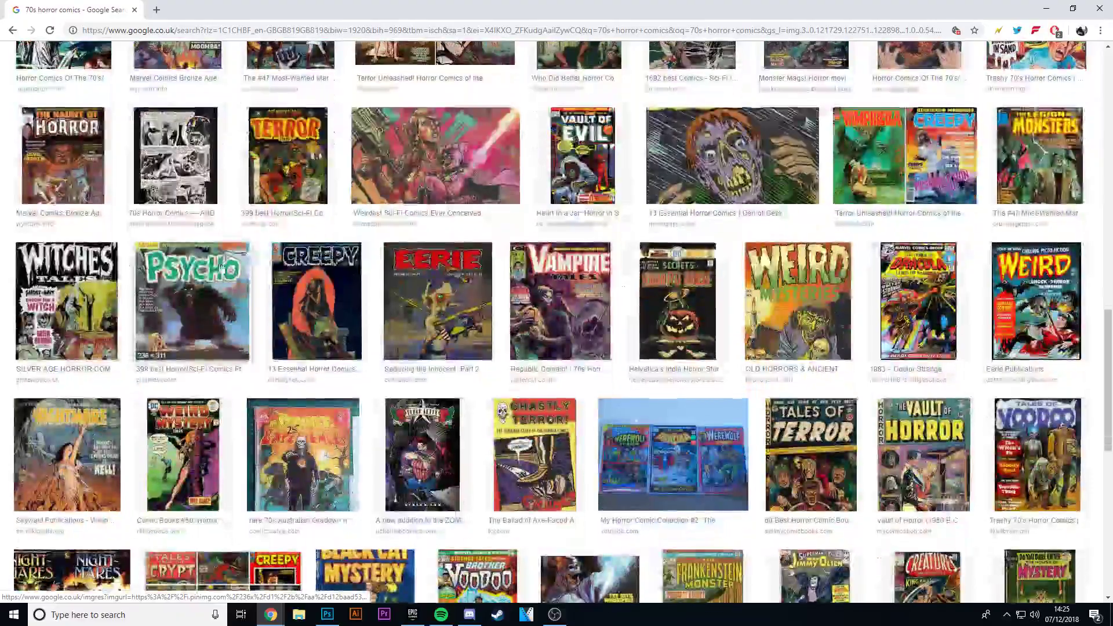
pyautogui.click(495, 175)
pyautogui.scroll(3, 495, 170)
pyautogui.click(704, 342)
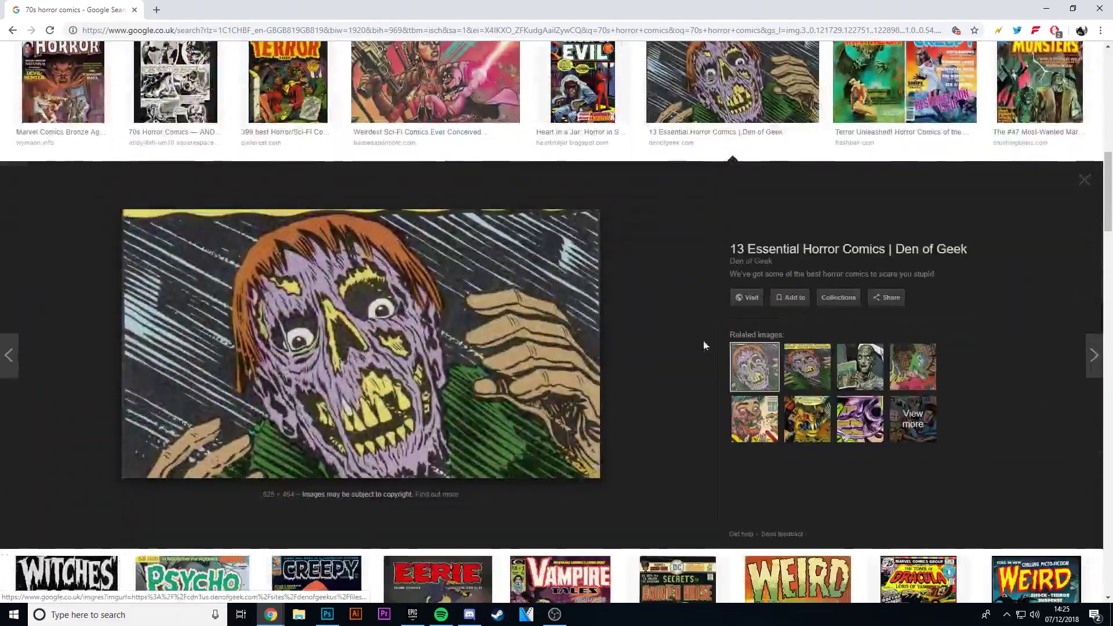
# Return to the 60s horror comics results and save the "White Heat!" zombie image to the Desktop as JPEG horr-926x675
pyautogui.scroll(5, 705, 346)
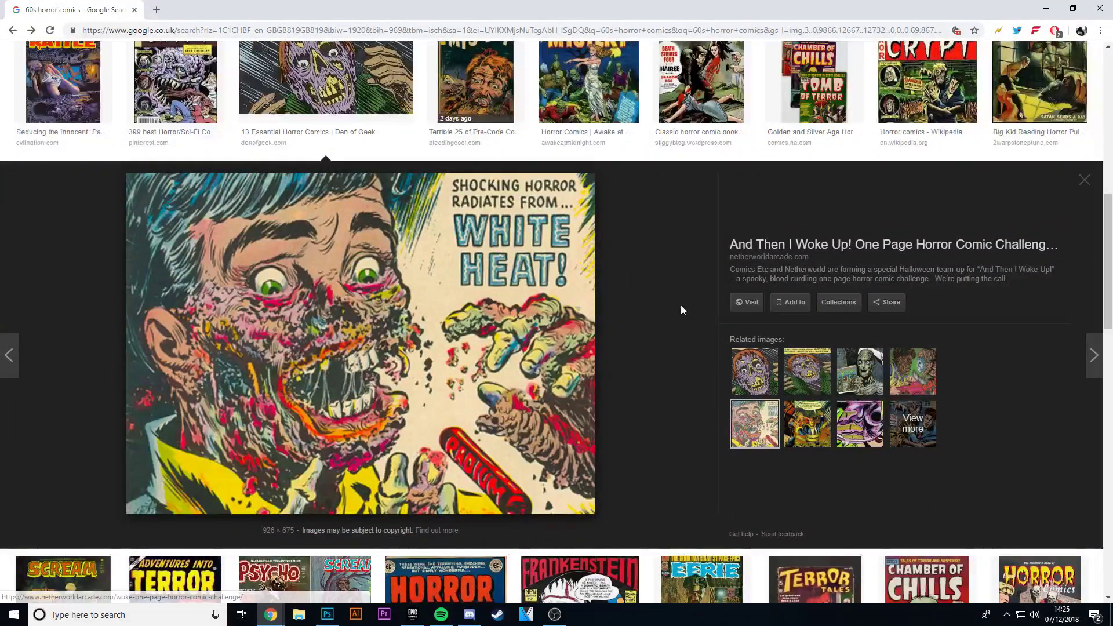
pyautogui.rightClick(444, 244)
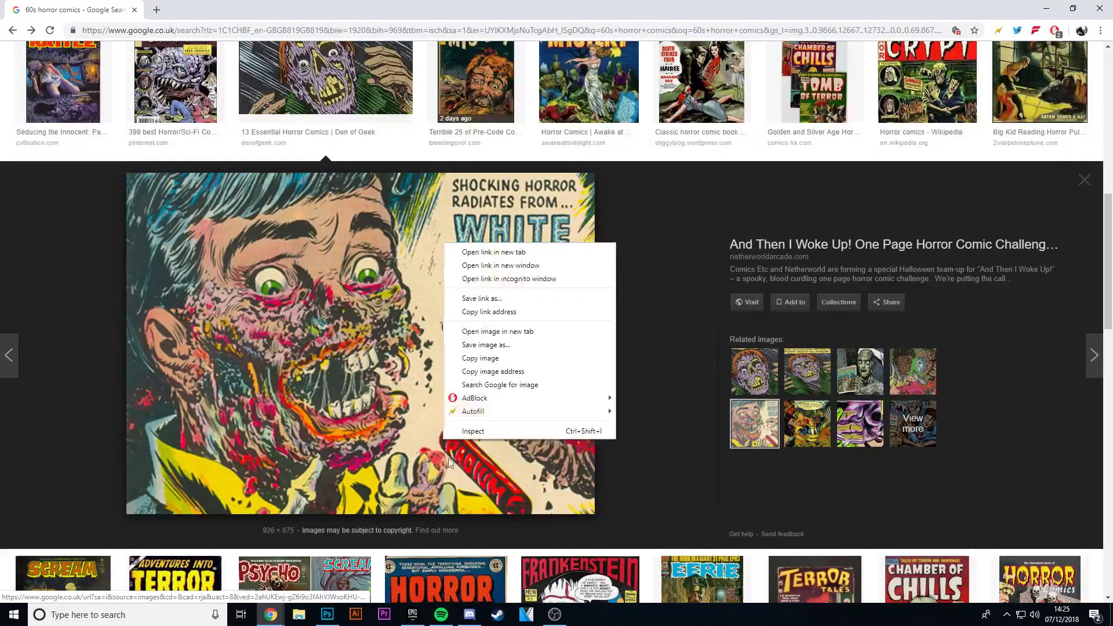
pyautogui.click(487, 345)
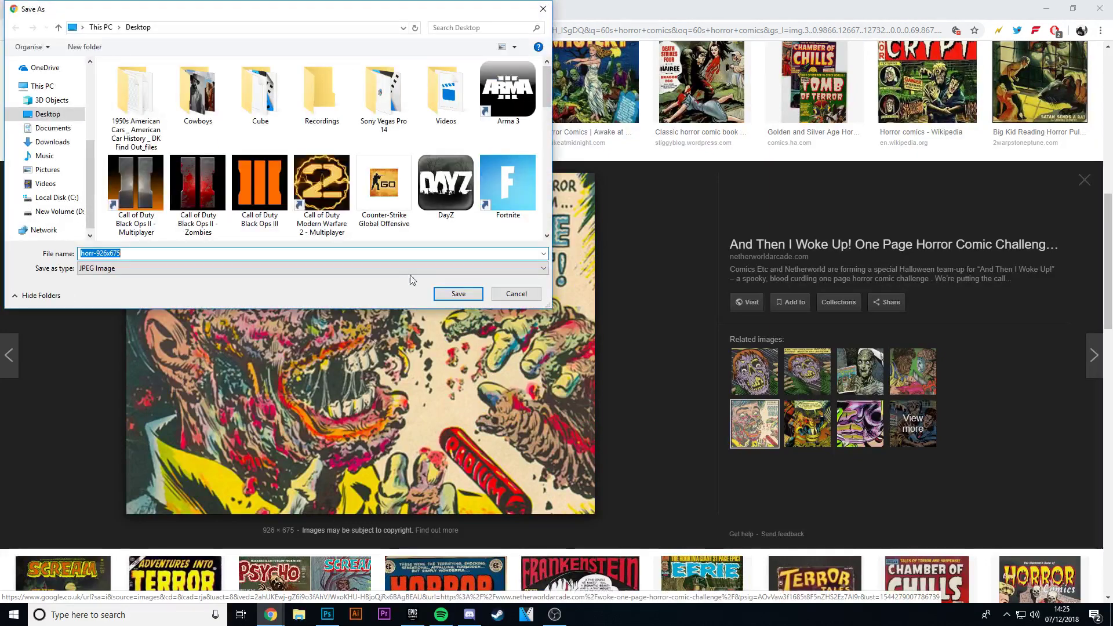
pyautogui.click(454, 291)
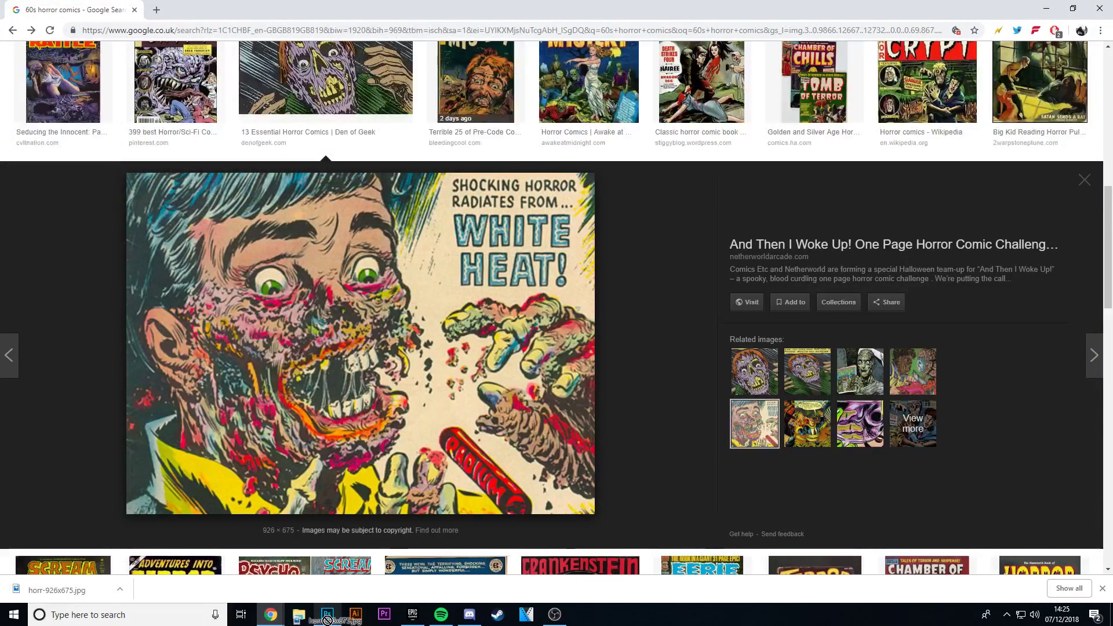
# Place horr-926x675.jpg into the Photoshop document and enlarge it proportionally around its centre to about 23.75 × 17.32 in
pyautogui.click(327, 615)
pyautogui.moveTo(432, 392); pyautogui.dragTo(431, 389)
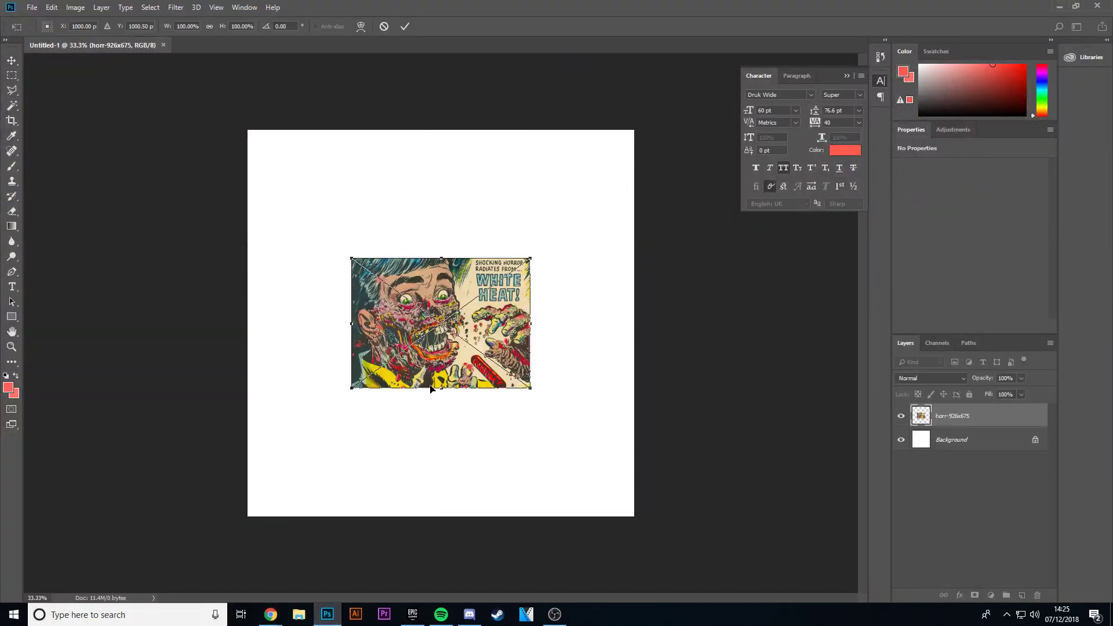
pyautogui.moveTo(530, 259); pyautogui.dragTo(609, 200)
pyautogui.press('Return')
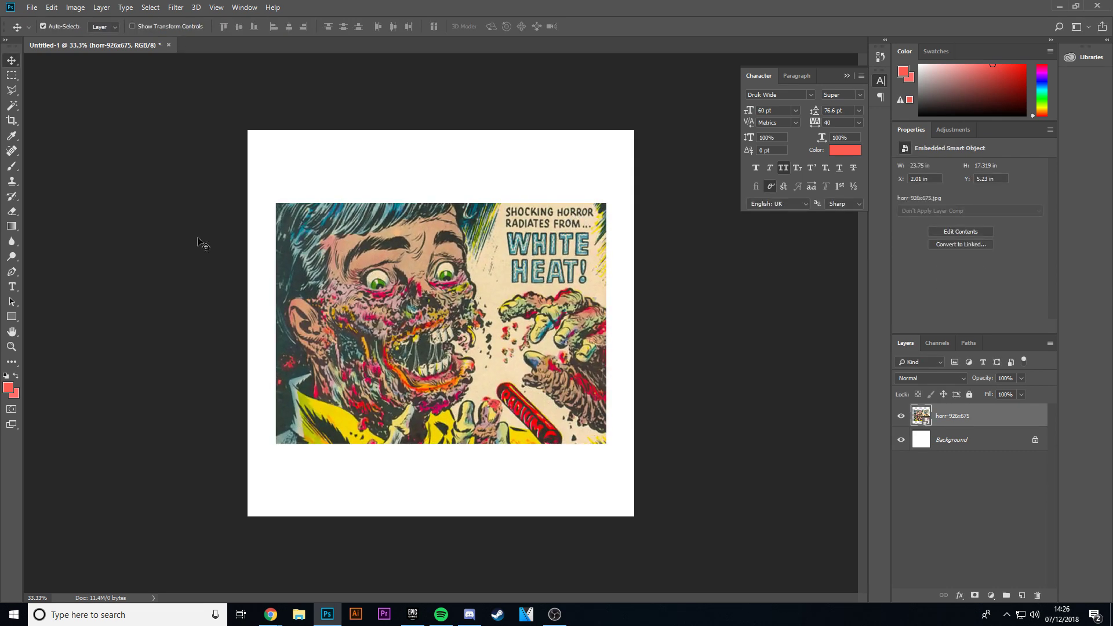
# Rasterize the comic image and remove the "WHITE HEAT!" lettering with the Spot Healing Brush in Content-Aware mode
pyautogui.click(14, 149)
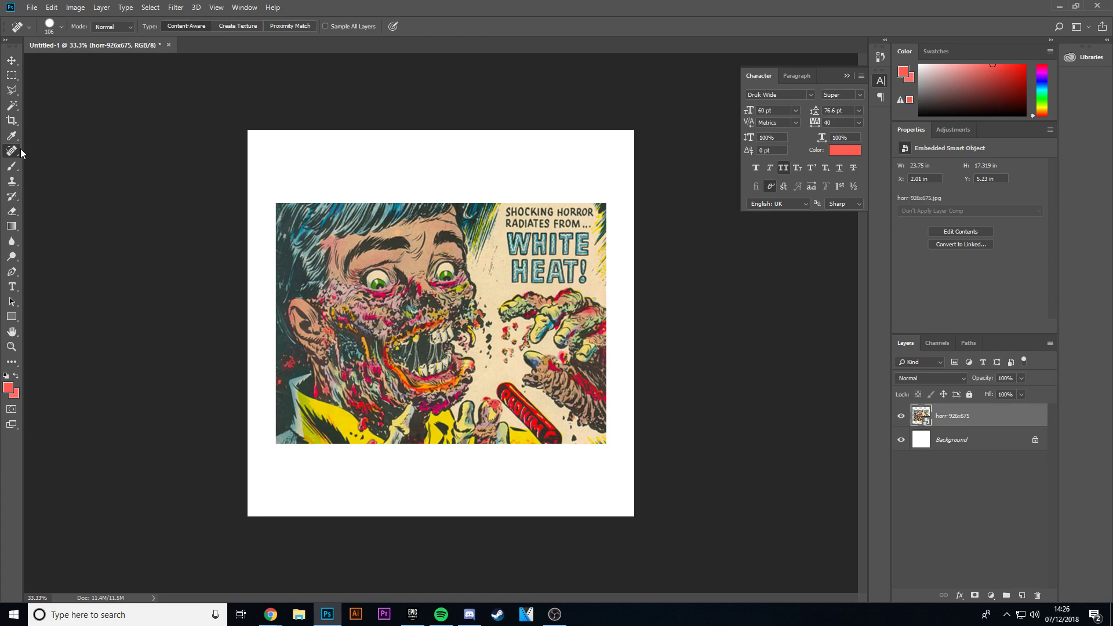
pyautogui.click(36, 151)
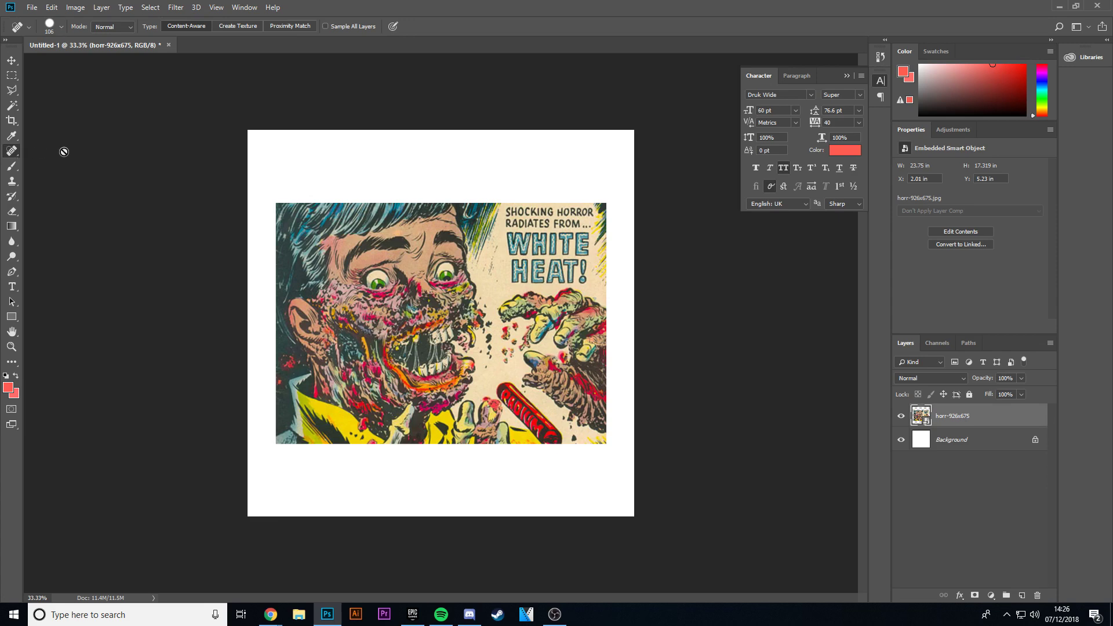
pyautogui.click(506, 241)
pyautogui.click(538, 238)
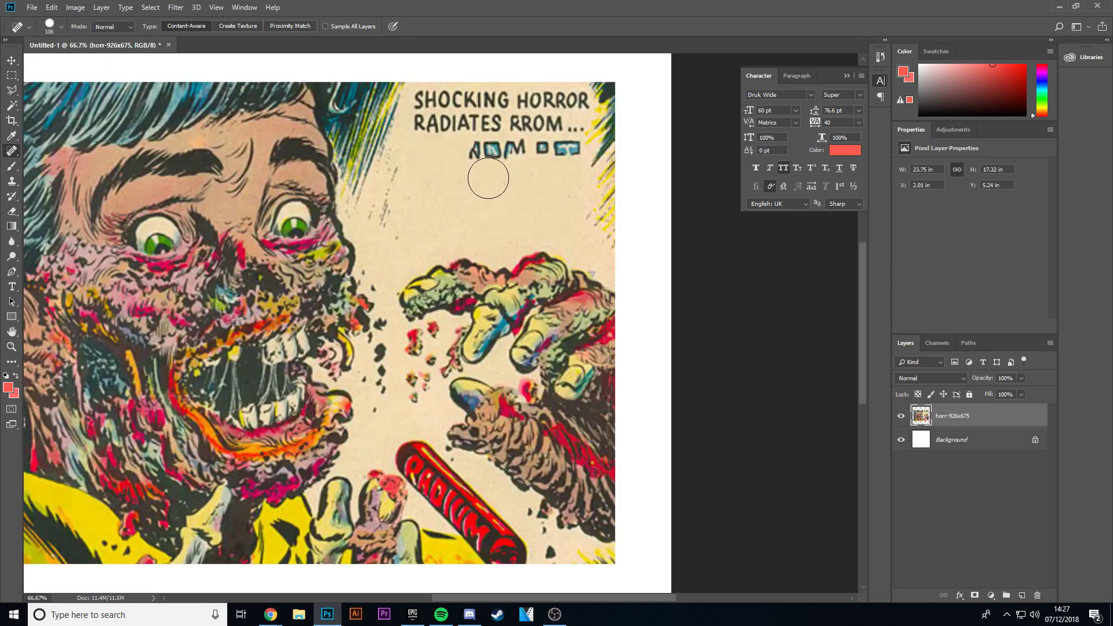
pyautogui.click(483, 162)
pyautogui.click(485, 150)
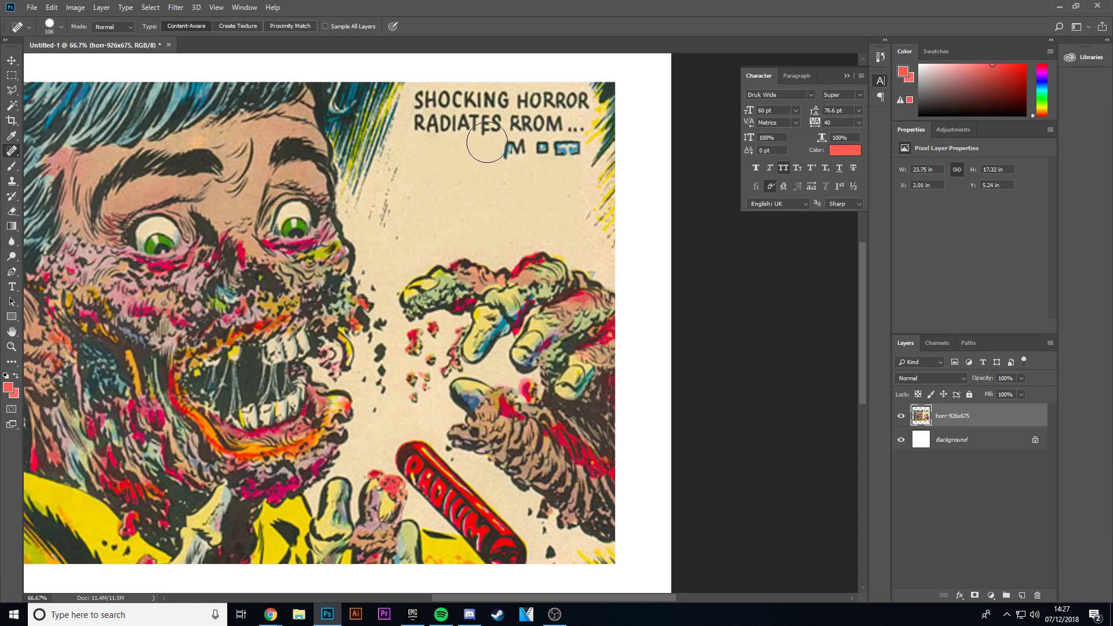
pyautogui.click(514, 144)
pyautogui.click(526, 142)
pyautogui.click(549, 143)
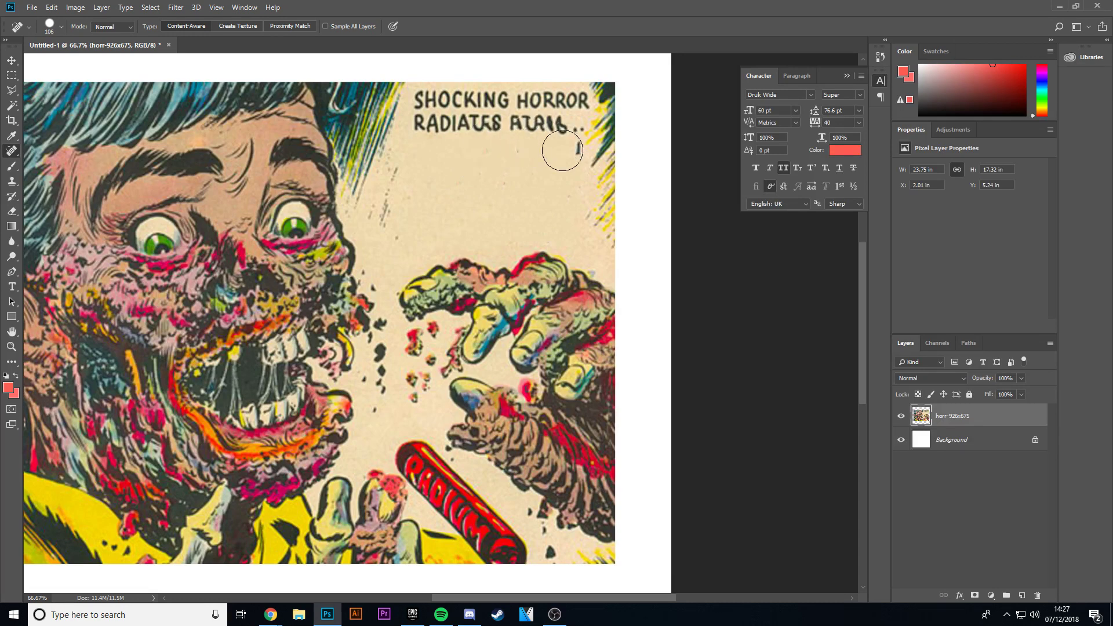
pyautogui.click(563, 149)
# Heal away the "SHOCKING HORROR RADIATES FROM..." caption so only the plain cream background is left there
pyautogui.click(552, 124)
pyautogui.click(526, 125)
pyautogui.click(543, 127)
pyautogui.click(515, 125)
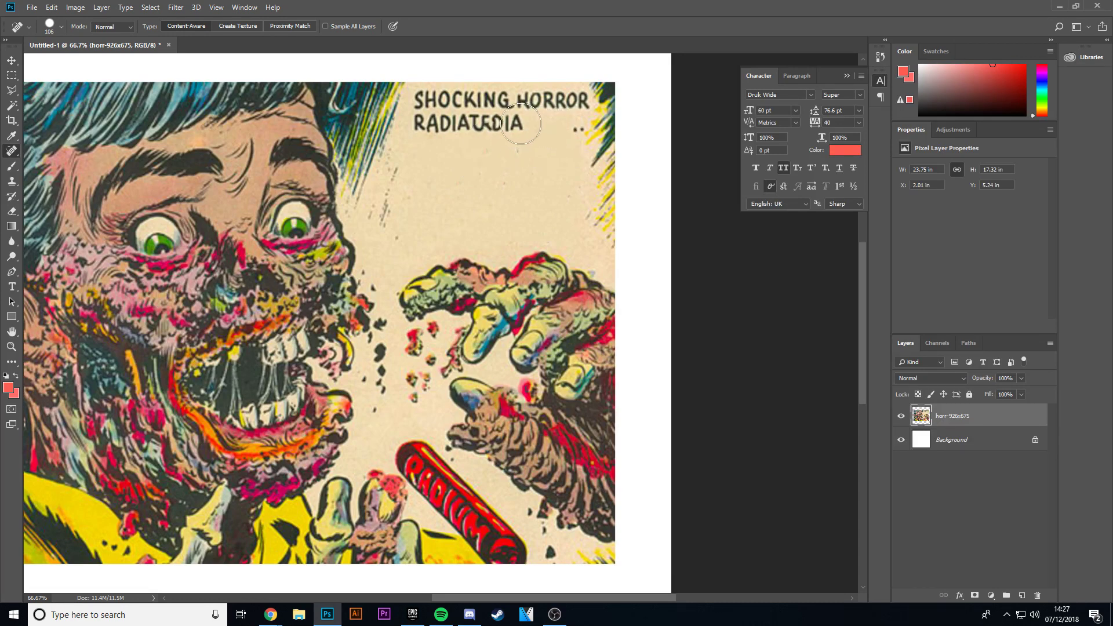
pyautogui.click(504, 123)
pyautogui.click(489, 126)
pyautogui.click(505, 124)
pyautogui.moveTo(423, 130)
pyautogui.mouseDown()
pyautogui.moveTo(434, 100)
pyautogui.moveTo(486, 105)
pyautogui.moveTo(469, 120)
pyautogui.moveTo(483, 123)
pyautogui.moveTo(511, 115)
pyautogui.moveTo(490, 108)
pyautogui.moveTo(498, 102)
pyautogui.moveTo(555, 102)
pyautogui.moveTo(537, 106)
pyautogui.moveTo(547, 112)
pyautogui.mouseUp()
pyautogui.click(569, 107)
pyautogui.click(570, 108)
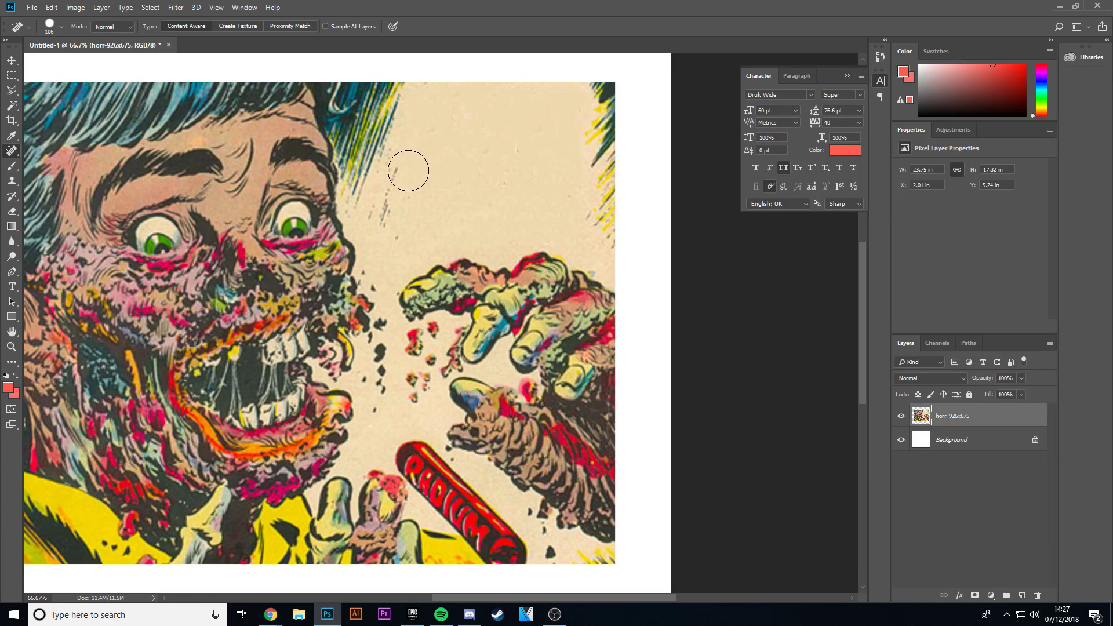
# Apply a Threshold adjustment at level 128 to the comic image layer
pyautogui.hotkey('ctrl', '+')
pyautogui.hotkey('ctrl', '-')
pyautogui.hotkey('ctrl', '-')
pyautogui.hotkey('ctrl', '-')
pyautogui.hotkey('ctrl', '-')
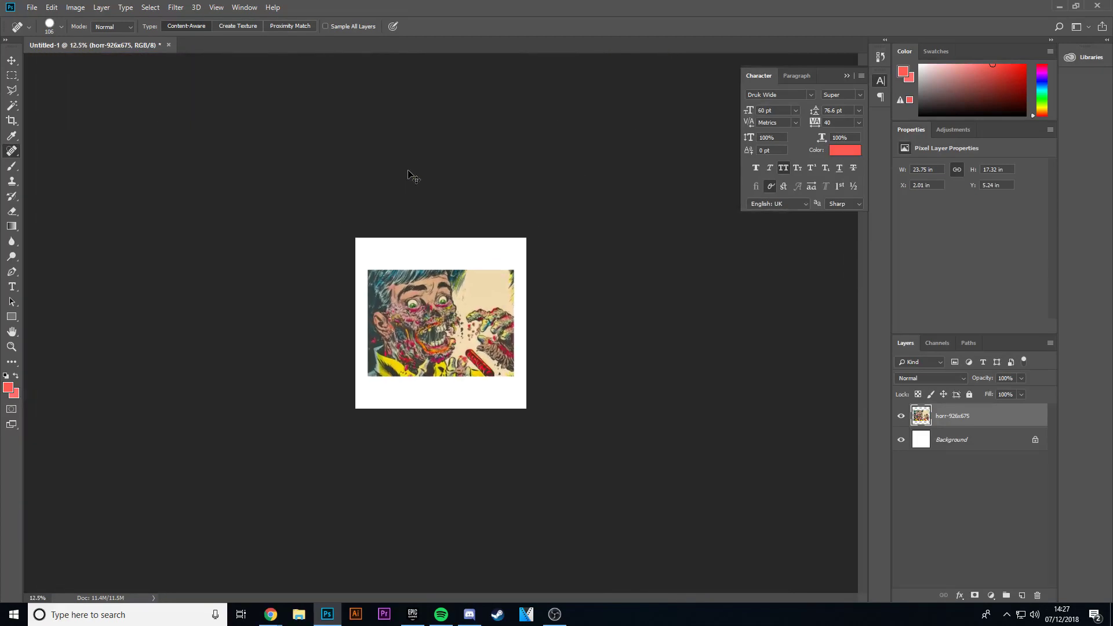
pyautogui.hotkey('ctrl', '+')
pyautogui.click(75, 7)
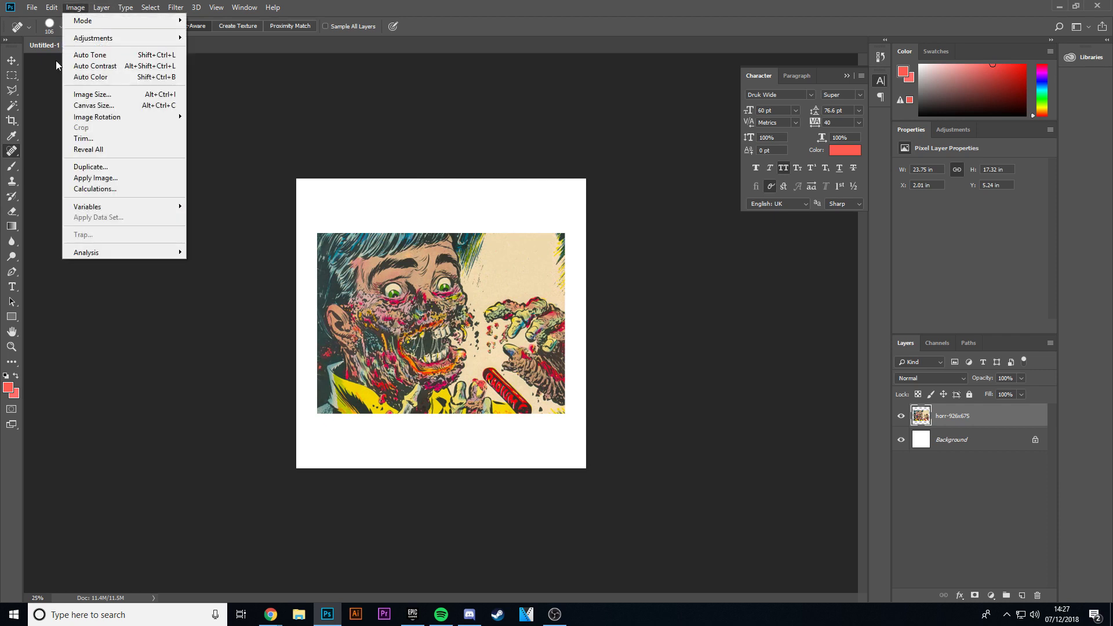
pyautogui.moveTo(105, 36)
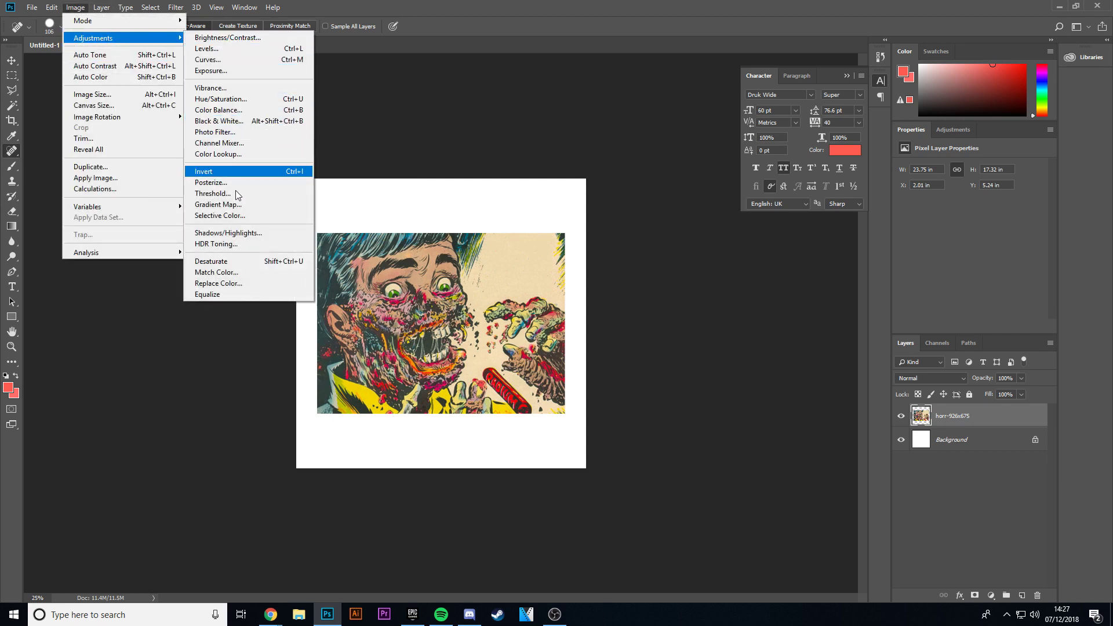
pyautogui.click(212, 193)
pyautogui.moveTo(542, 152); pyautogui.dragTo(712, 95)
pyautogui.moveTo(694, 191)
pyautogui.mouseDown()
pyautogui.moveTo(712, 192)
pyautogui.moveTo(679, 186)
pyautogui.moveTo(707, 185)
pyautogui.moveTo(698, 183)
pyautogui.mouseUp()
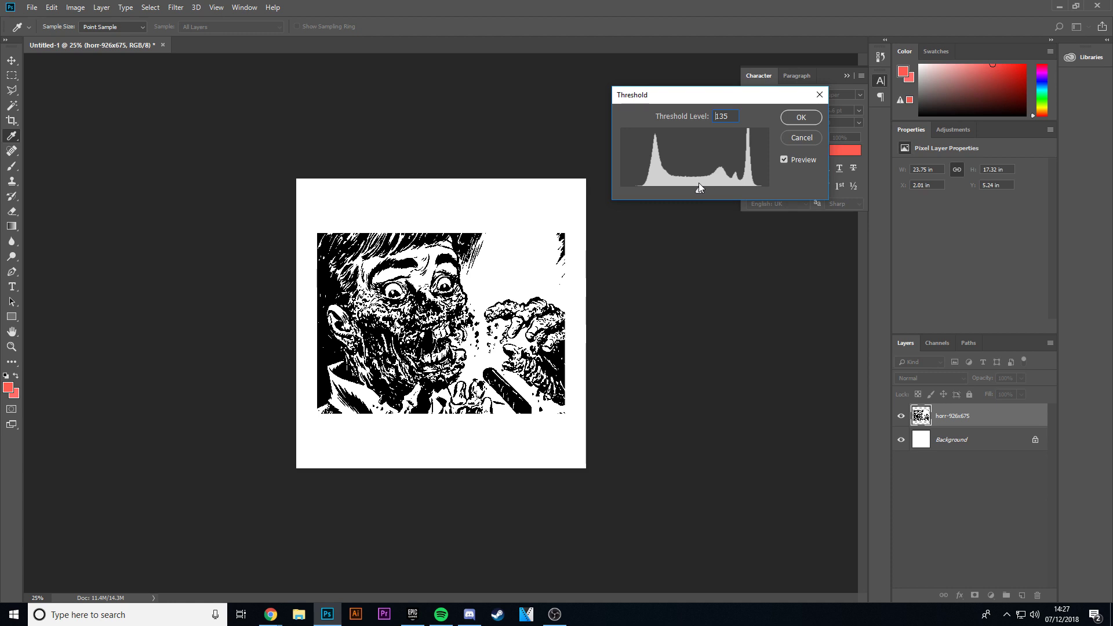
pyautogui.moveTo(698, 182)
pyautogui.mouseDown()
pyautogui.moveTo(650, 179)
pyautogui.moveTo(681, 173)
pyautogui.moveTo(704, 183)
pyautogui.moveTo(686, 187)
pyautogui.moveTo(715, 190)
pyautogui.moveTo(694, 195)
pyautogui.mouseUp()
pyautogui.click(797, 119)
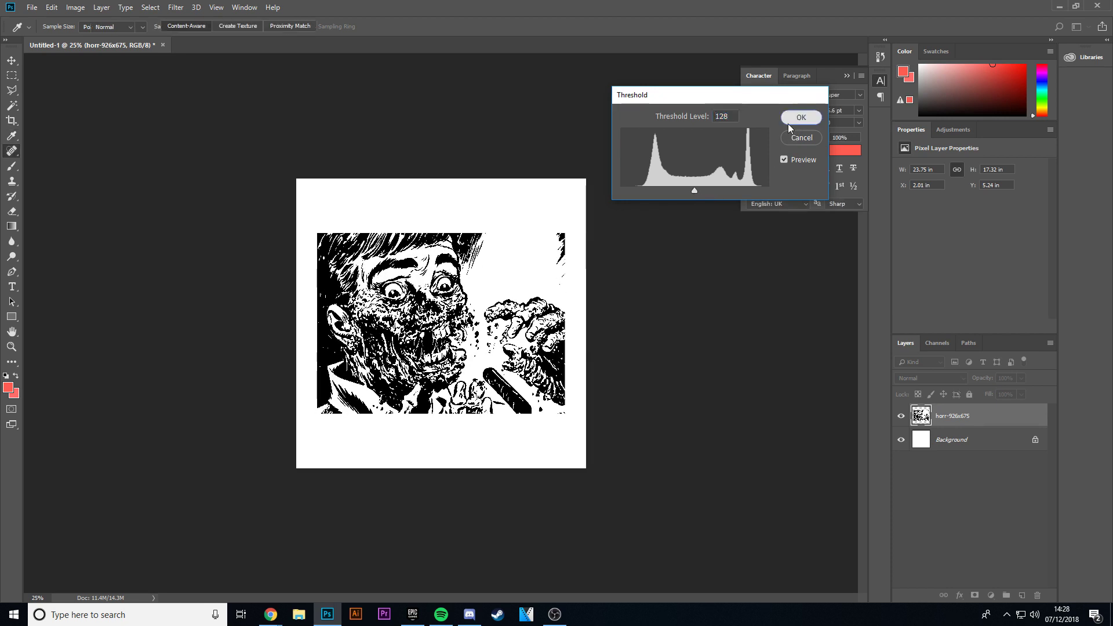
# Examine the thresholded comic artwork both from a distance and up close
pyautogui.hotkey('ctrl', '-')
pyautogui.hotkey('ctrl', '-')
pyautogui.hotkey('ctrl', '+')
pyautogui.hotkey('ctrl', '+')
pyautogui.hotkey('ctrl', '+')
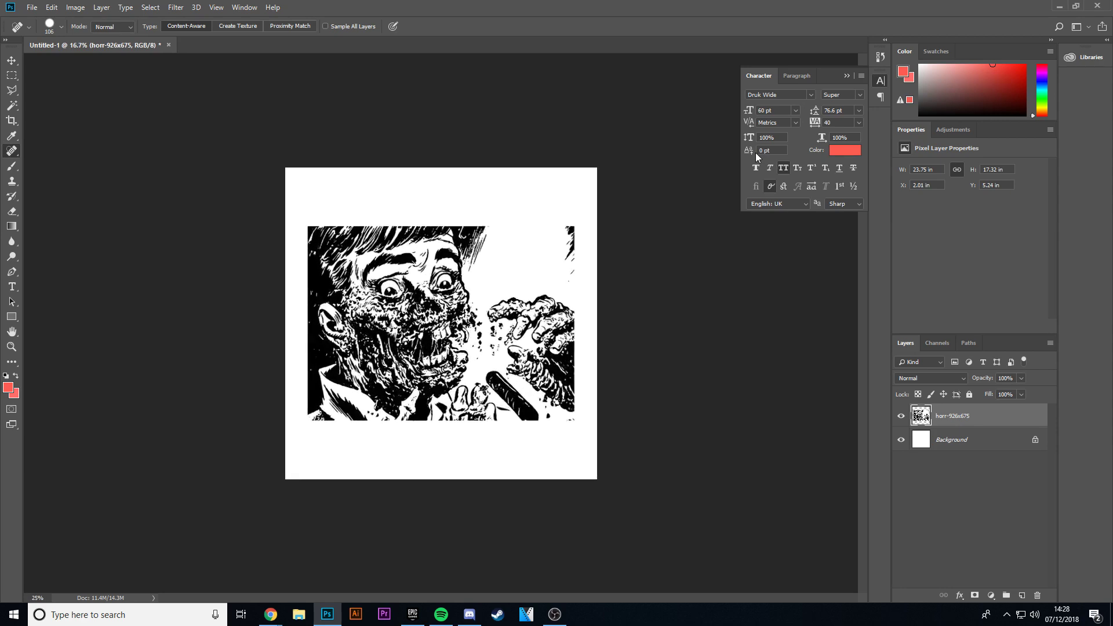
pyautogui.hotkey('ctrl', '+')
pyautogui.hotkey('ctrl', '+')
pyautogui.hotkey('ctrl', '+')
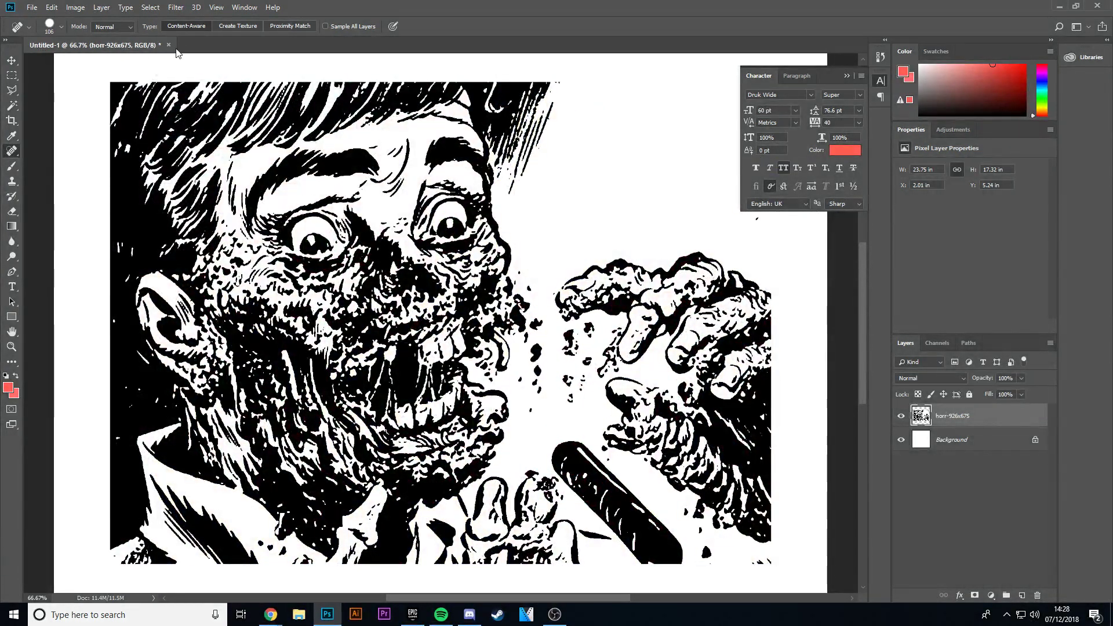
# Try Color Overlay and Gradient Overlay effects on the comic layer and discard them
pyautogui.doubleClick(996, 421)
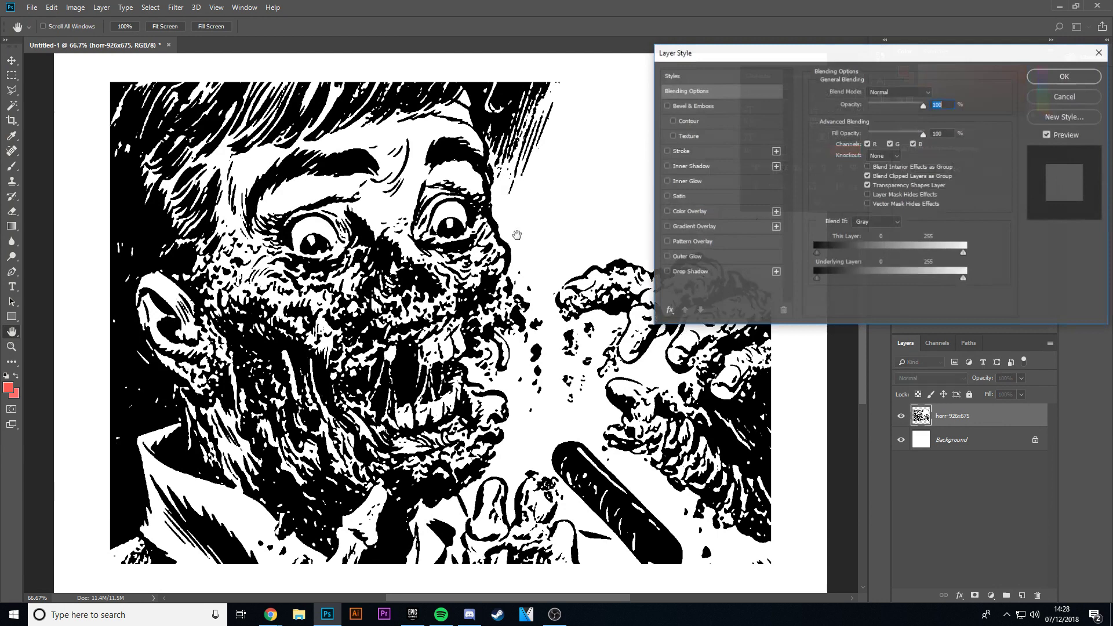
pyautogui.click(677, 226)
pyautogui.click(676, 212)
pyautogui.click(666, 226)
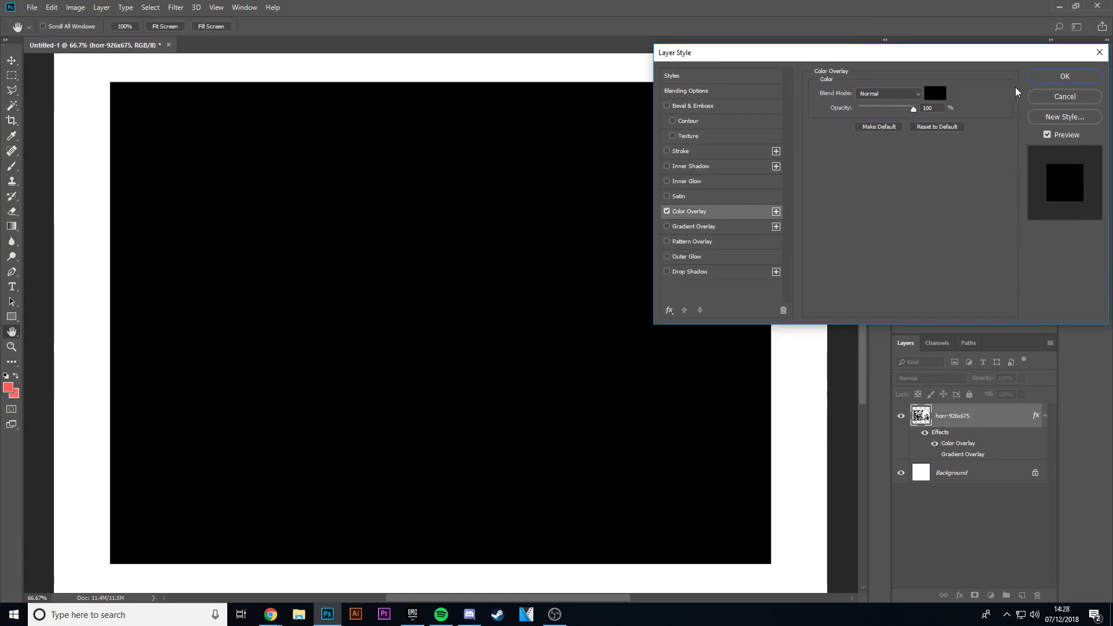
pyautogui.click(666, 211)
pyautogui.press('Escape')
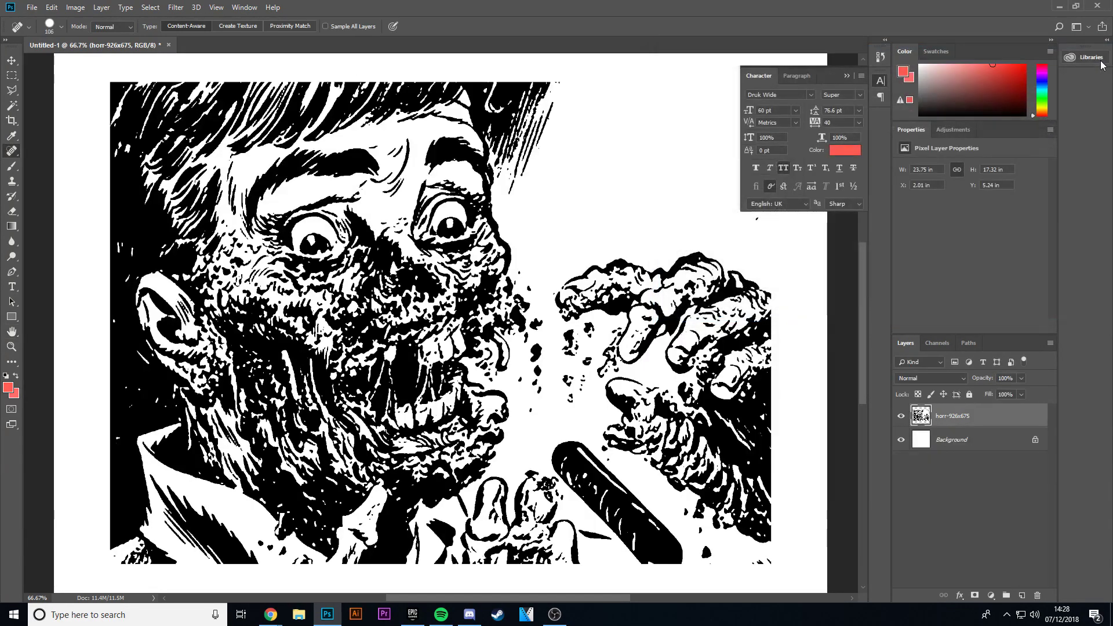
pyautogui.hotkey('ctrl', '-')
pyautogui.hotkey('ctrl', '-')
pyautogui.hotkey('ctrl', '-')
pyautogui.hotkey('ctrl', '-')
pyautogui.hotkey('ctrl', '-')
pyautogui.hotkey('ctrl', '-')
pyautogui.hotkey('ctrl', '-')
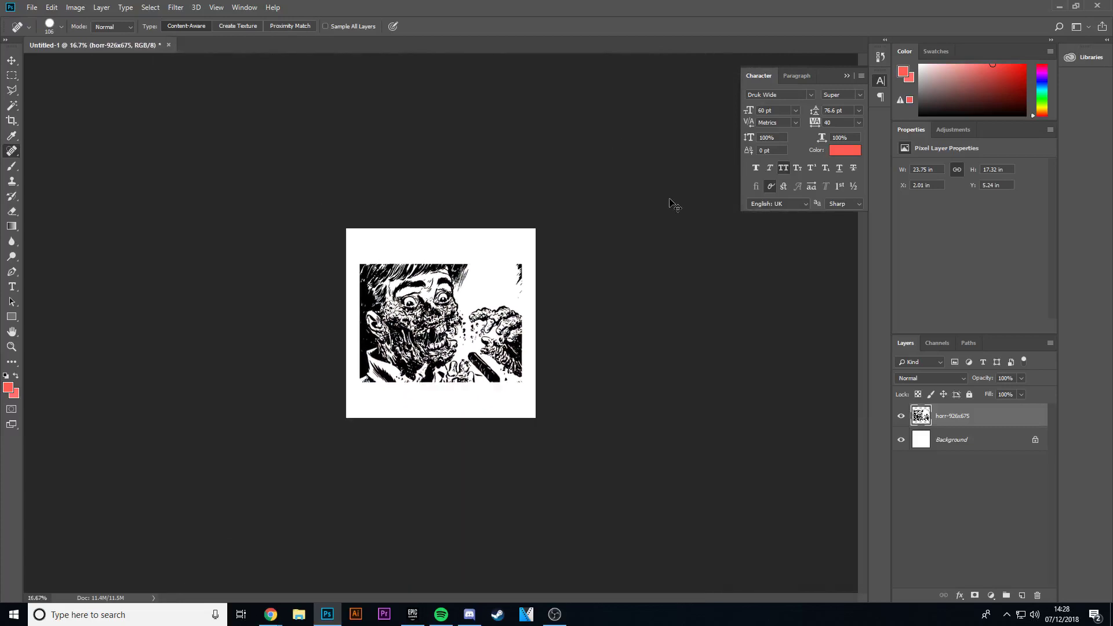
pyautogui.hotkey('ctrl', '+')
pyautogui.hotkey('ctrl', '+')
pyautogui.hotkey('ctrl', '+')
pyautogui.hotkey('ctrl', '+')
pyautogui.hotkey('ctrl', '+')
pyautogui.hotkey('ctrl', '+')
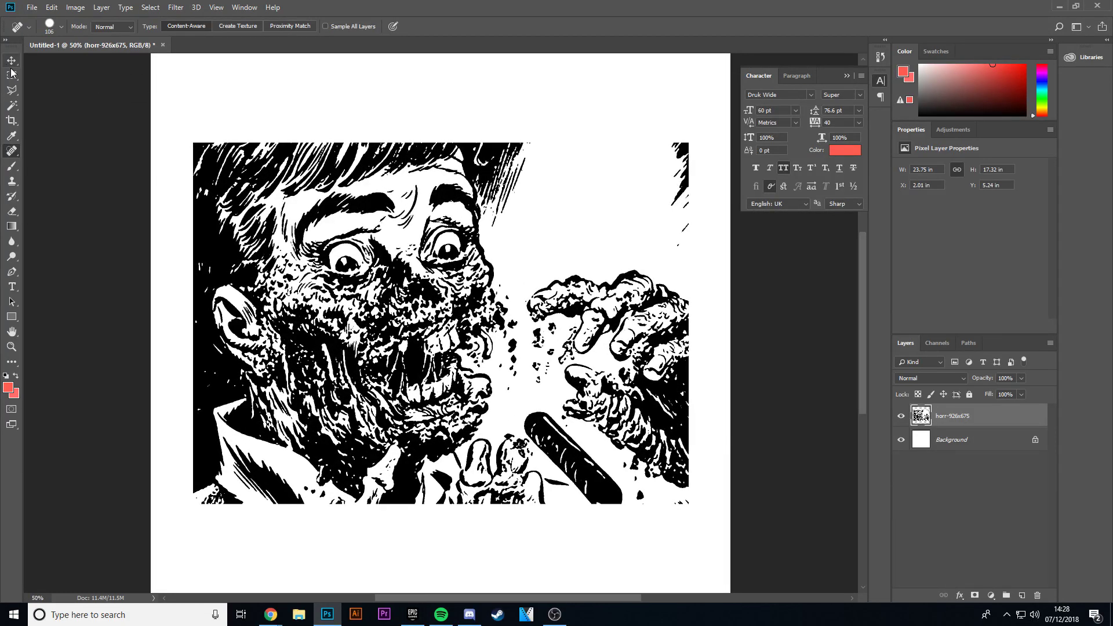
# Add the text DAYTONA in coral-red 60 pt Druk Wide Super near the comic image's lower edge
pyautogui.click(12, 73)
pyautogui.press('v')
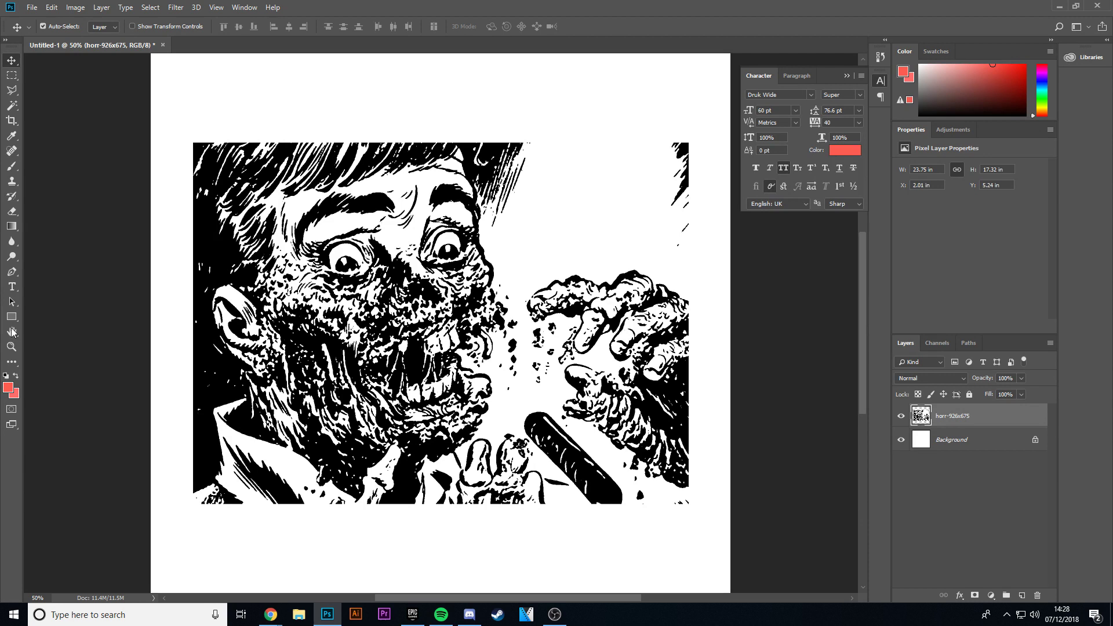
pyautogui.click(11, 285)
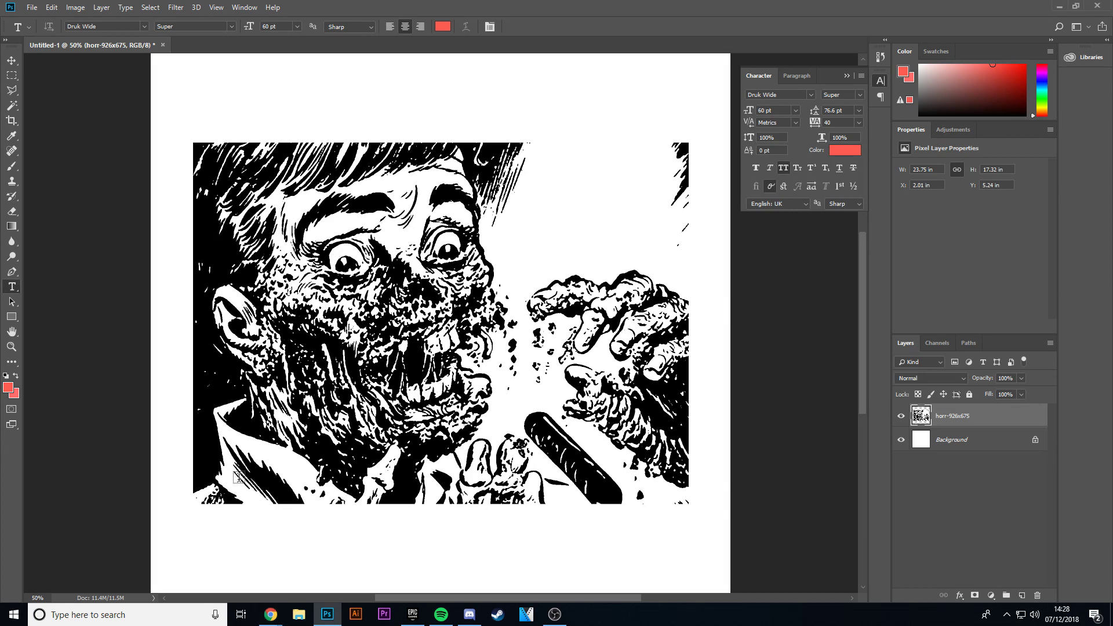
pyautogui.click(389, 496)
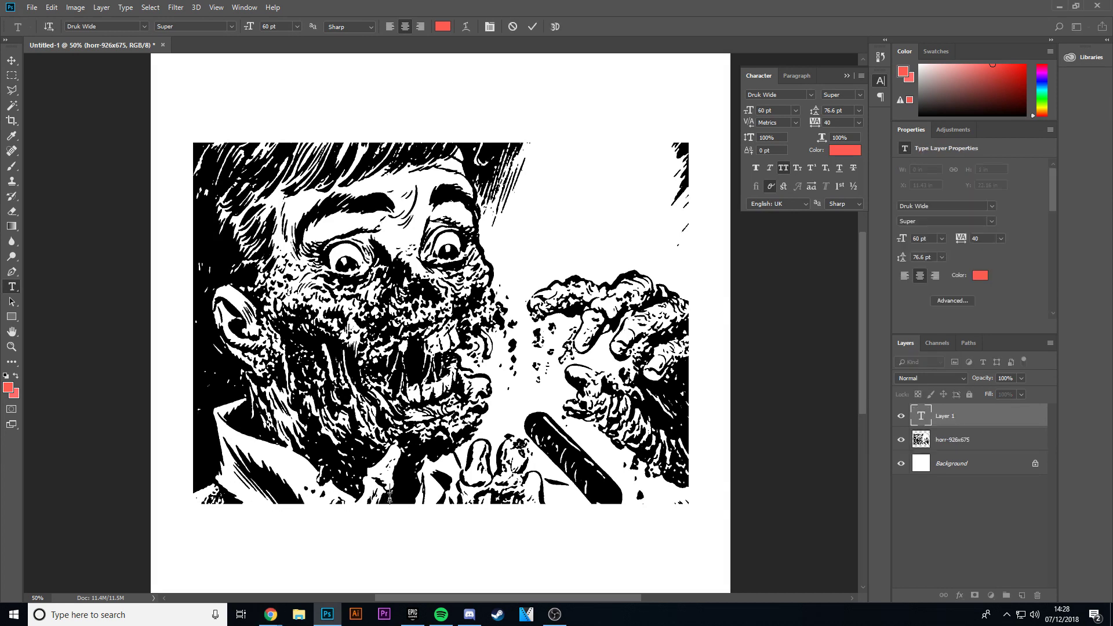
pyautogui.write('DAYTONA')
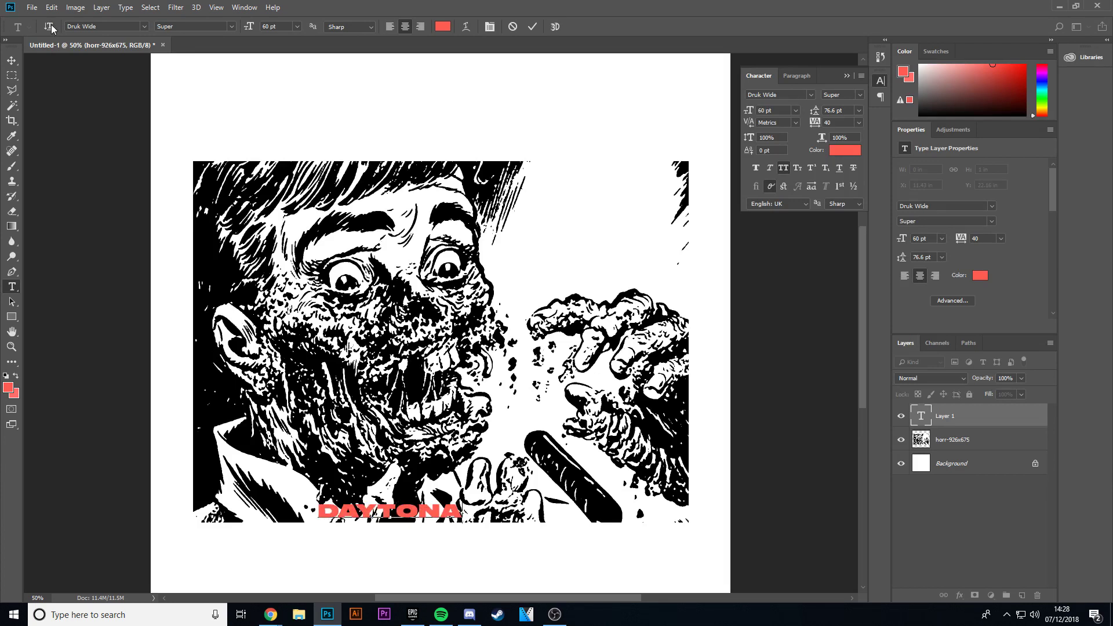
# Enlarge the DAYTONA text to about 202 pt so it spans the comic's width and overlaps its lower edge
pyautogui.hotkey('ctrl', 't')
pyautogui.moveTo(460, 503); pyautogui.dragTo(677, 435)
pyautogui.moveTo(634, 497); pyautogui.dragTo(633, 508)
pyautogui.press('Return')
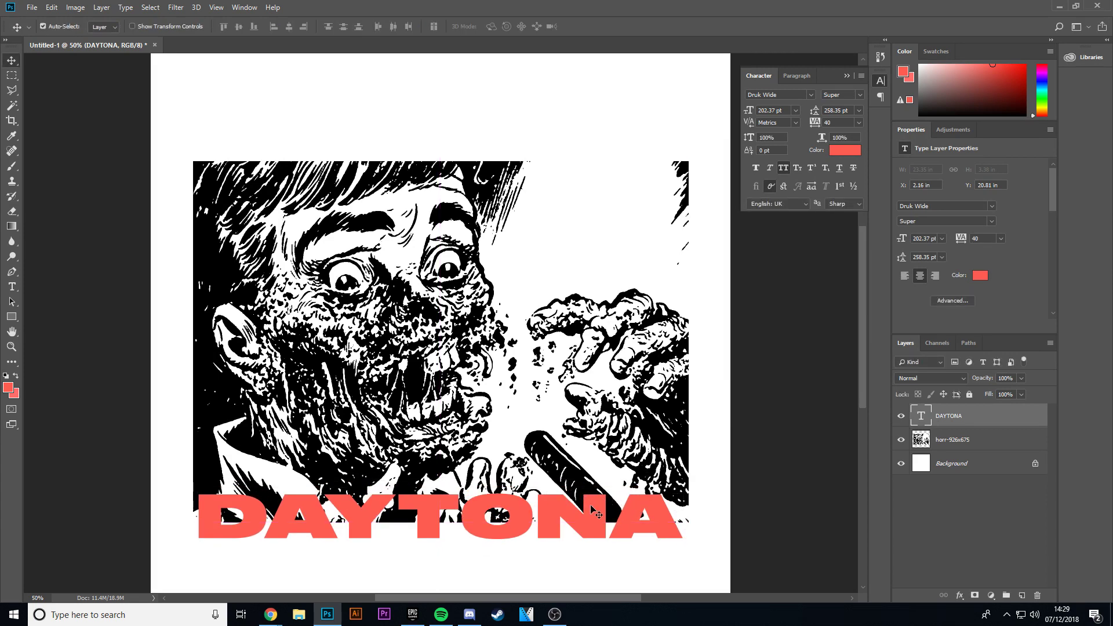
# Examine how the DAYTONA title sits over the comic artwork, both from a distance and up close
pyautogui.hotkey('ctrl', '-')
pyautogui.hotkey('ctrl', '-')
pyautogui.hotkey('ctrl', '-')
pyautogui.hotkey('ctrl', '-')
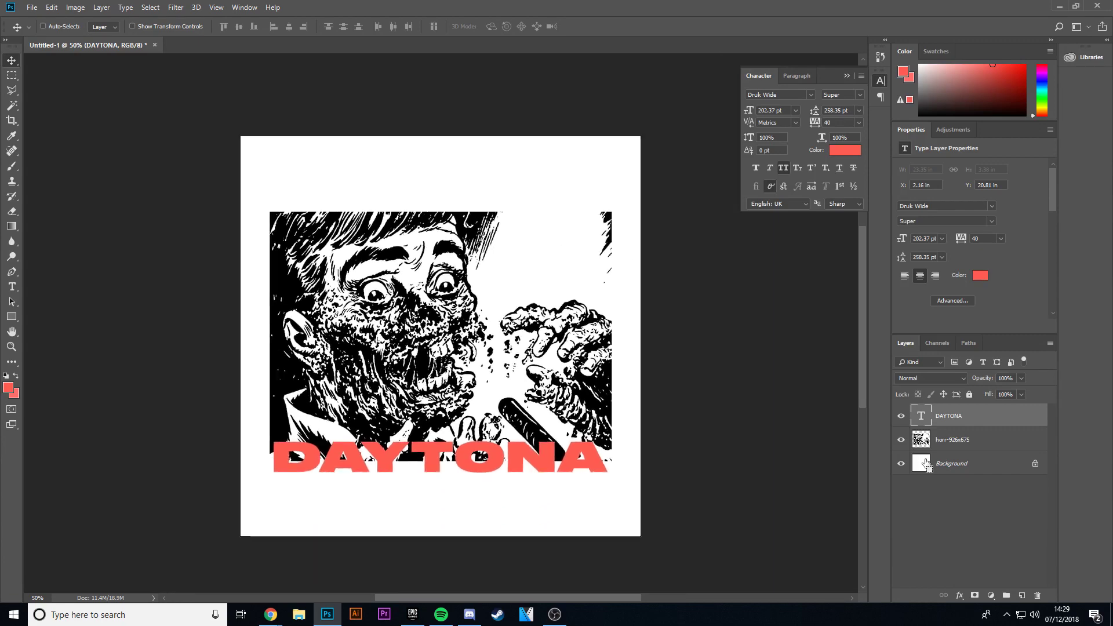
pyautogui.hotkey('ctrl', '+')
pyautogui.hotkey('ctrl', '+')
pyautogui.hotkey('ctrl', '+')
pyautogui.hotkey('ctrl', '+')
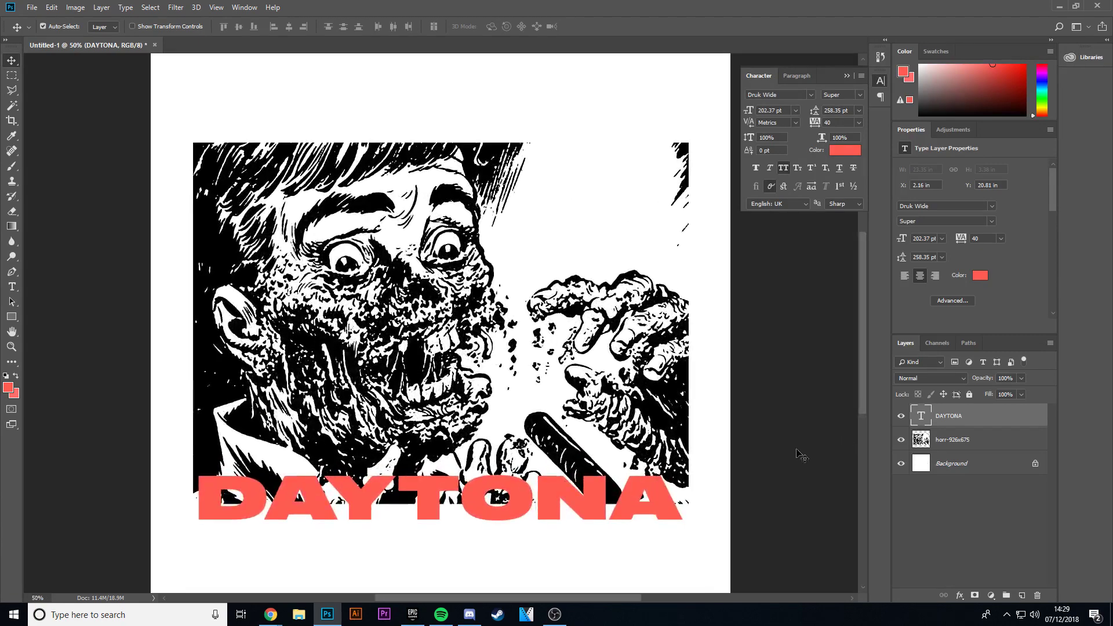
pyautogui.scroll(-7, 798, 450)
pyautogui.hotkey('ctrl', '+')
pyautogui.scroll(1, 562, 183)
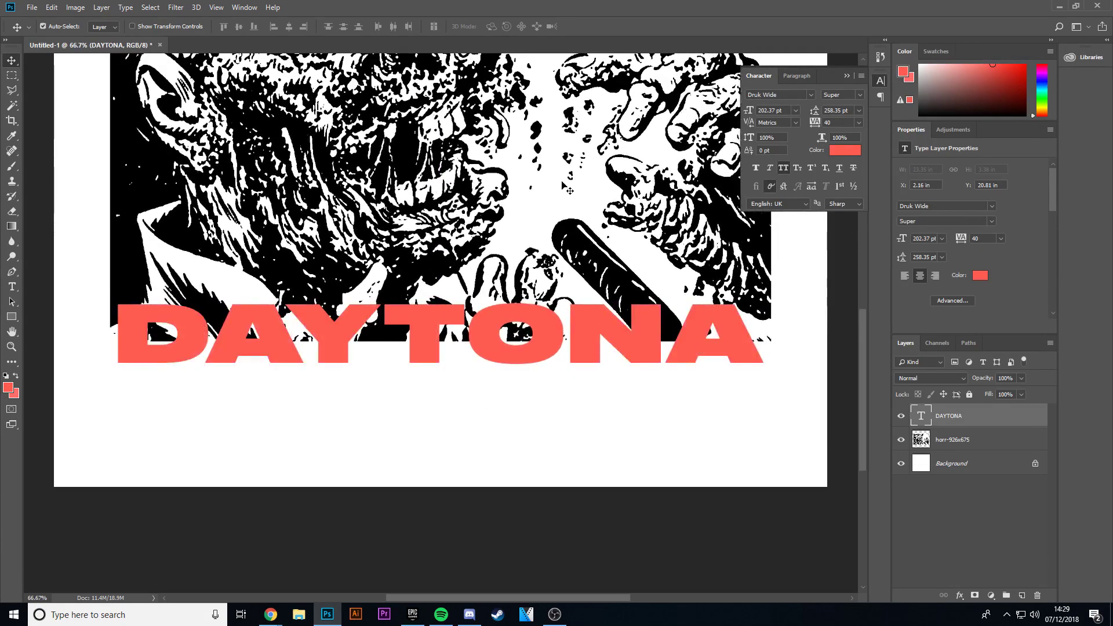
pyautogui.scroll(3, 565, 188)
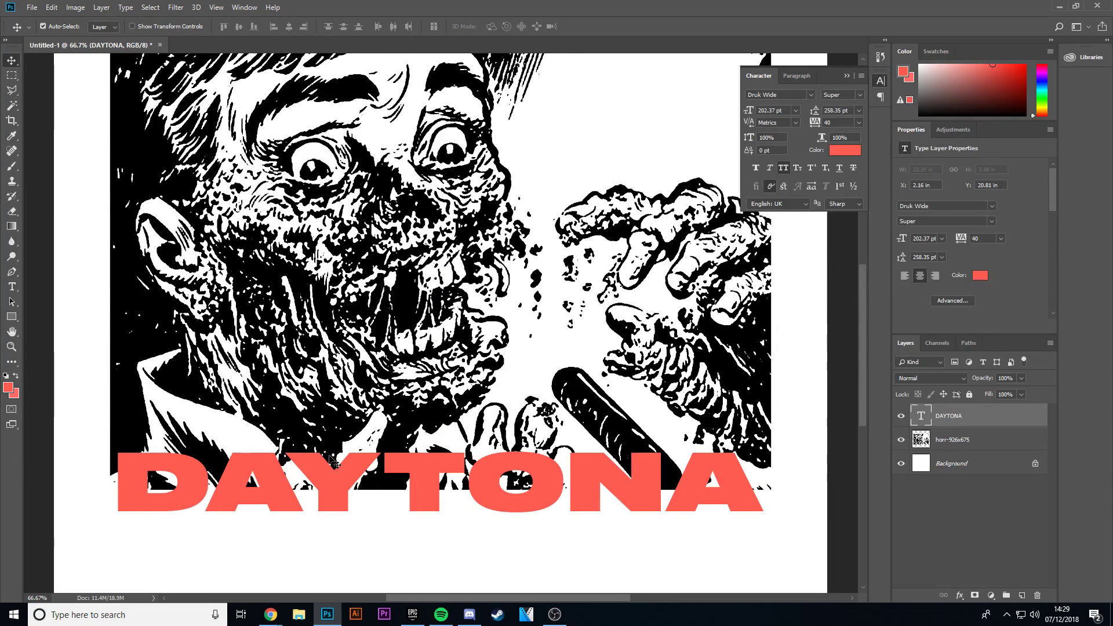
# Rasterize the DAYTONA type layer
pyautogui.press('w')
pyautogui.rightClick(1030, 418)
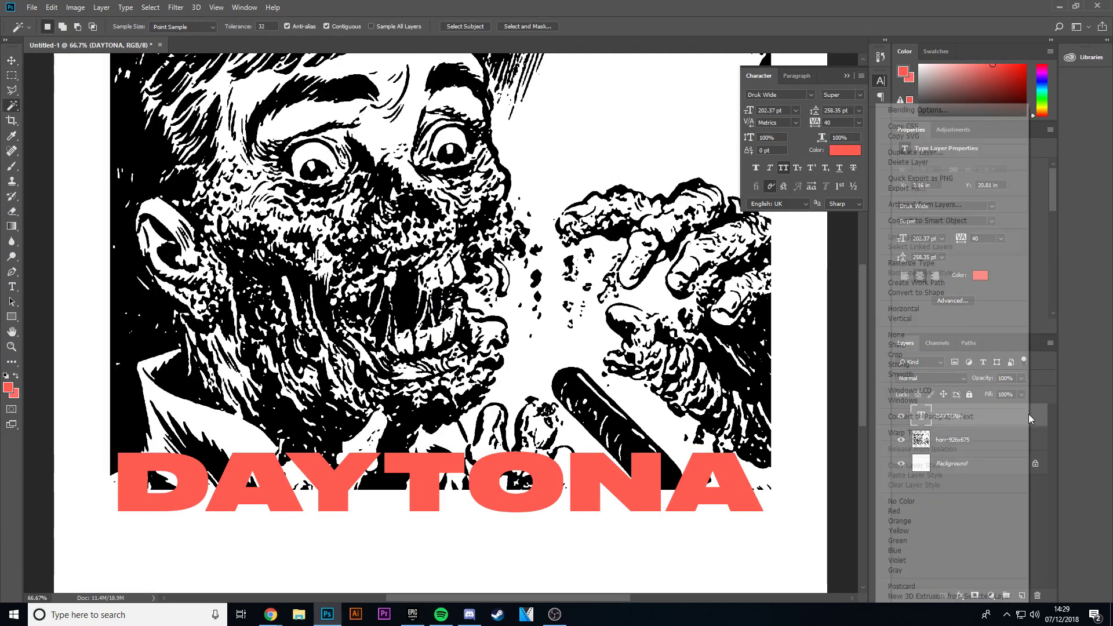
pyautogui.click(918, 262)
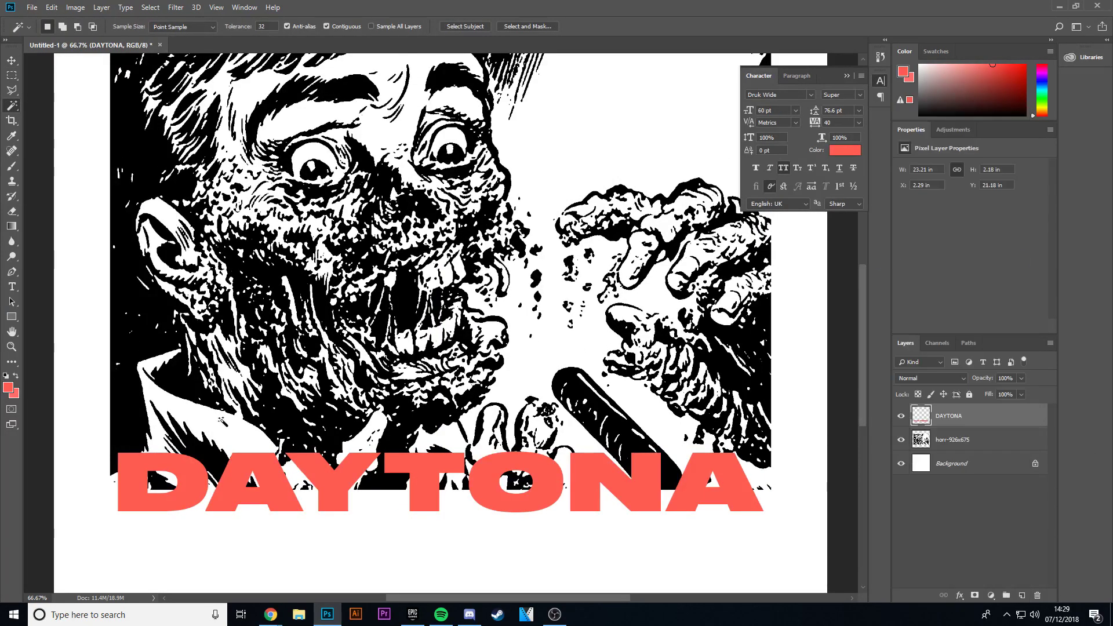
# Select all seven letters of the DAYTONA title together with the Magic Wand at tolerance 32
pyautogui.click(181, 470)
pyautogui.keyDown('shift'); pyautogui.click(304, 475); pyautogui.keyUp('shift')
pyautogui.keyDown('shift'); pyautogui.click(424, 476); pyautogui.keyUp('shift')
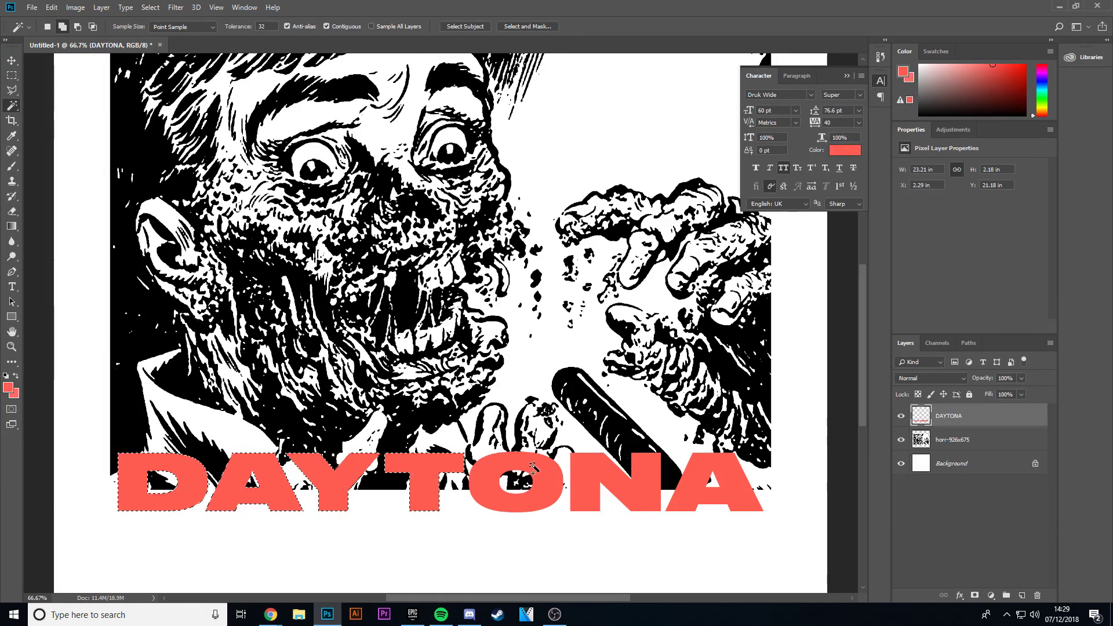
pyautogui.keyDown('shift'); pyautogui.click(486, 480); pyautogui.keyUp('shift')
pyautogui.keyDown('shift'); pyautogui.click(585, 481); pyautogui.keyUp('shift')
pyautogui.keyDown('shift'); pyautogui.click(687, 480); pyautogui.keyUp('shift')
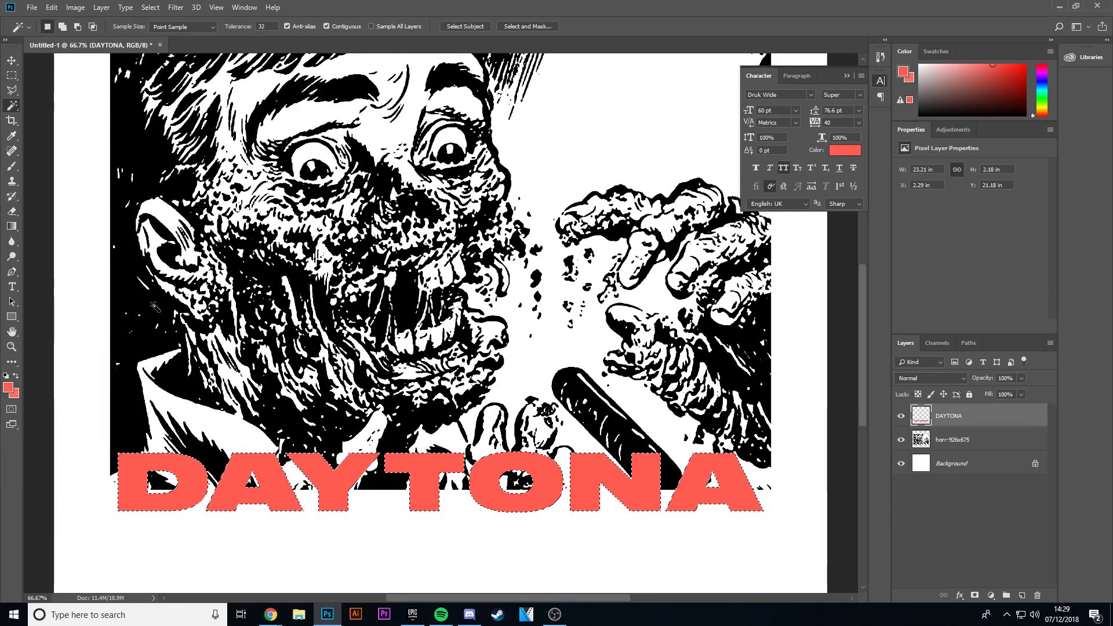
# Try converting the DAYTONA letter selection into a 4-pixel border
pyautogui.click(151, 7)
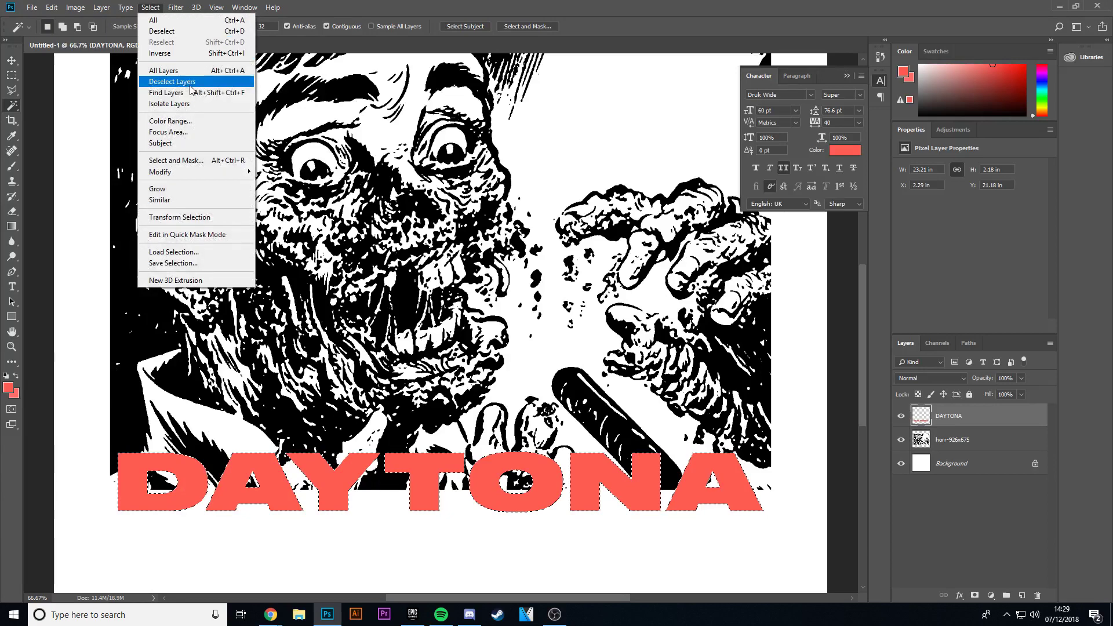
pyautogui.moveTo(244, 172)
pyautogui.click(274, 182)
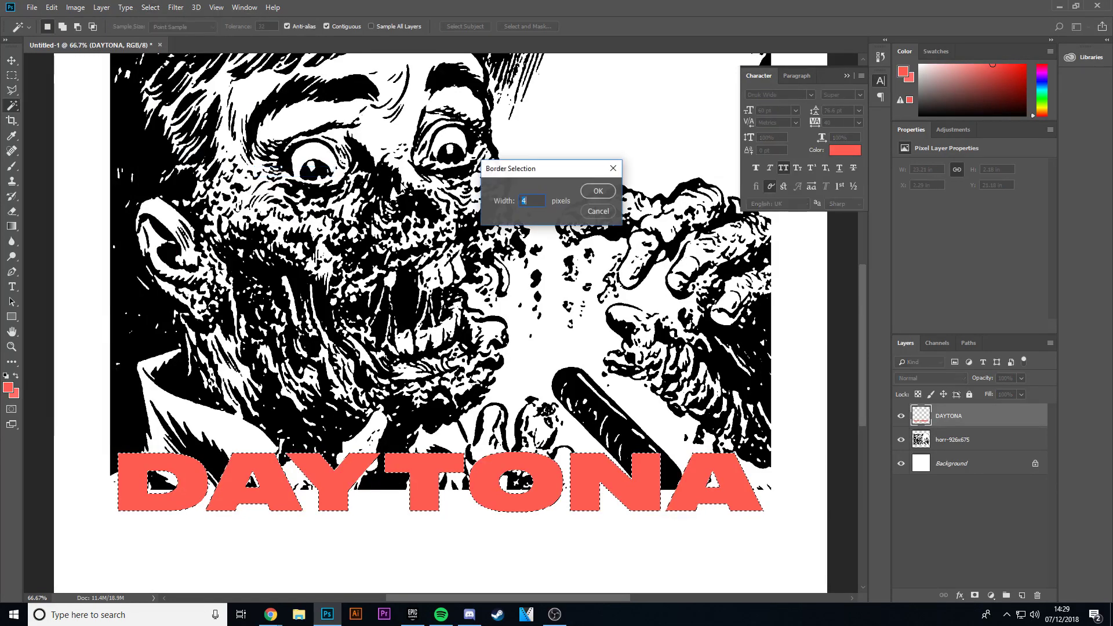
pyautogui.click(597, 186)
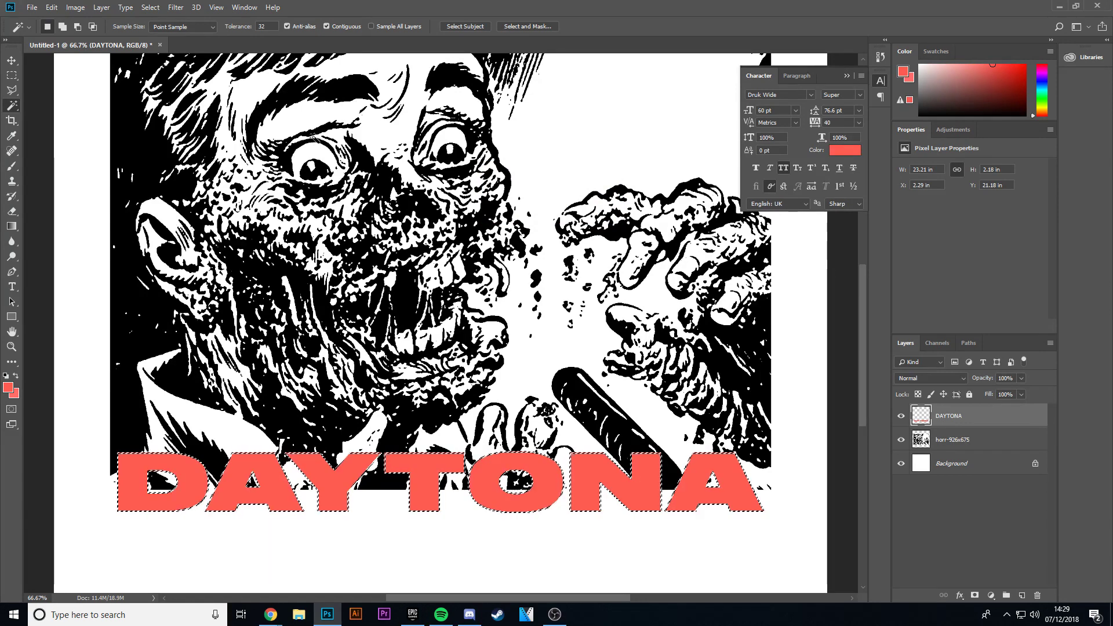
# Try expanding the selection around the DAYTONA letters
pyautogui.click(150, 8)
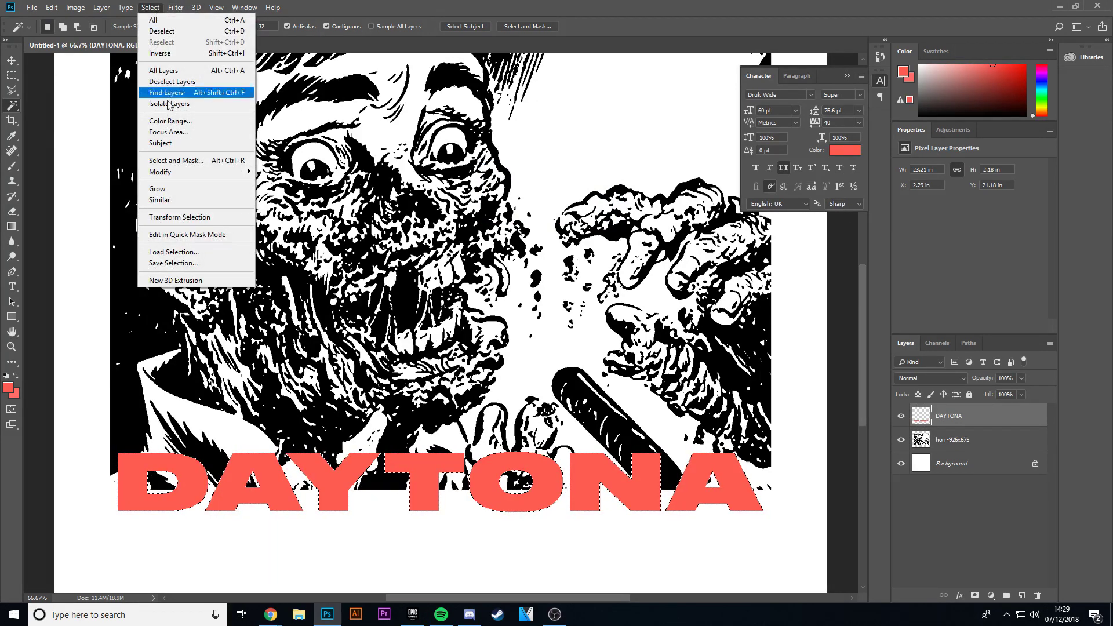
pyautogui.moveTo(232, 171)
pyautogui.click(277, 193)
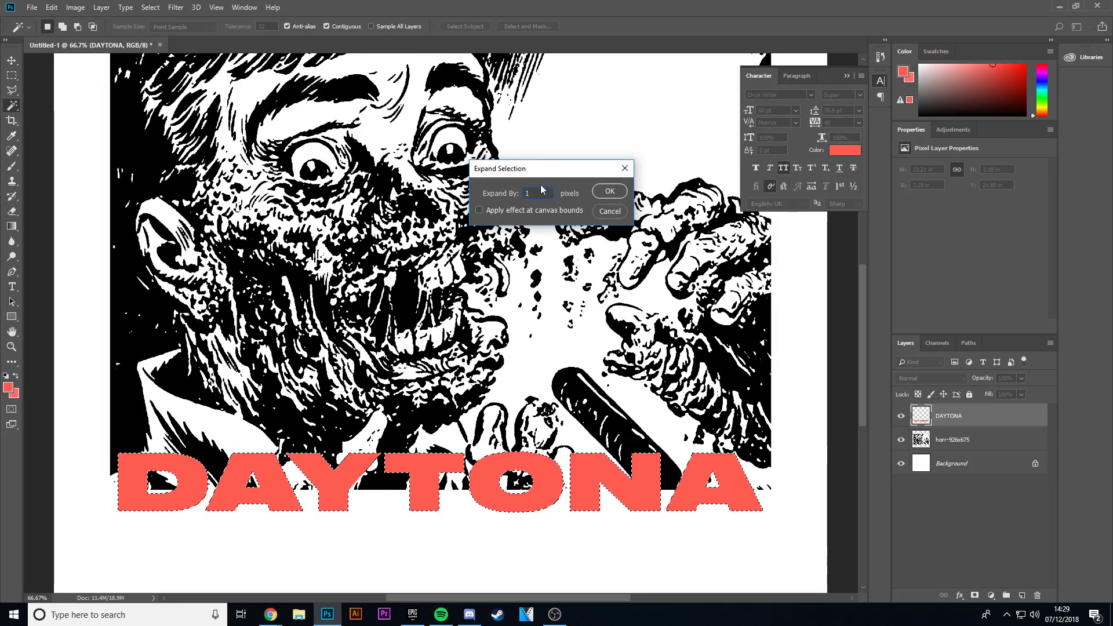
pyautogui.write('5')
pyautogui.click(615, 192)
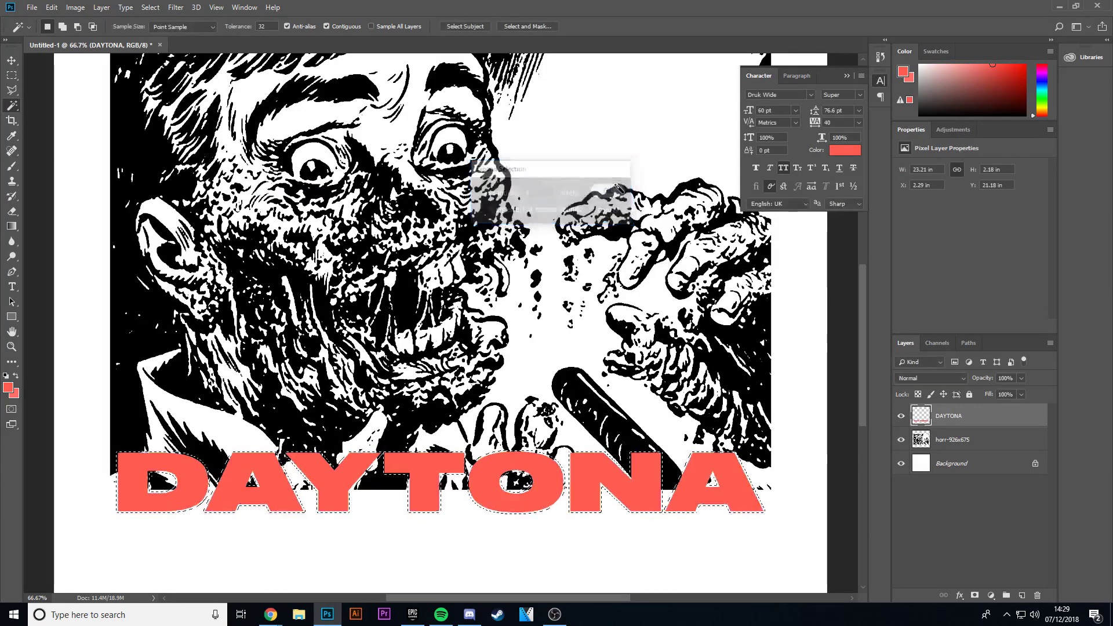
# Expand the letter selection by a few pixels, delete that area from the horr-926x675 comic layer, and deselect
pyautogui.click(150, 8)
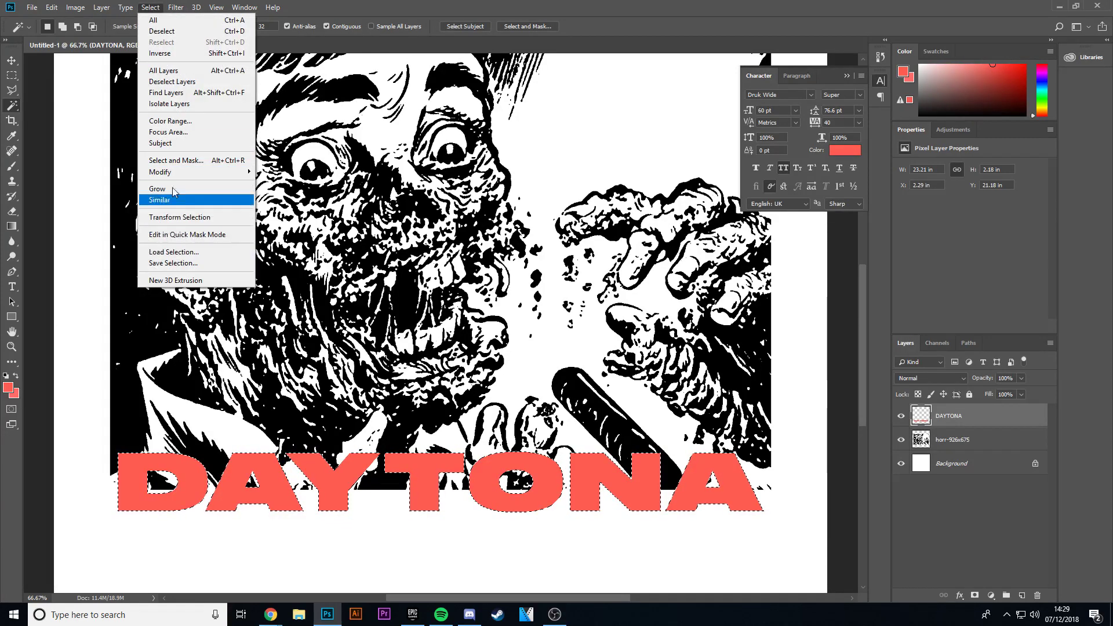
pyautogui.moveTo(185, 172)
pyautogui.click(278, 194)
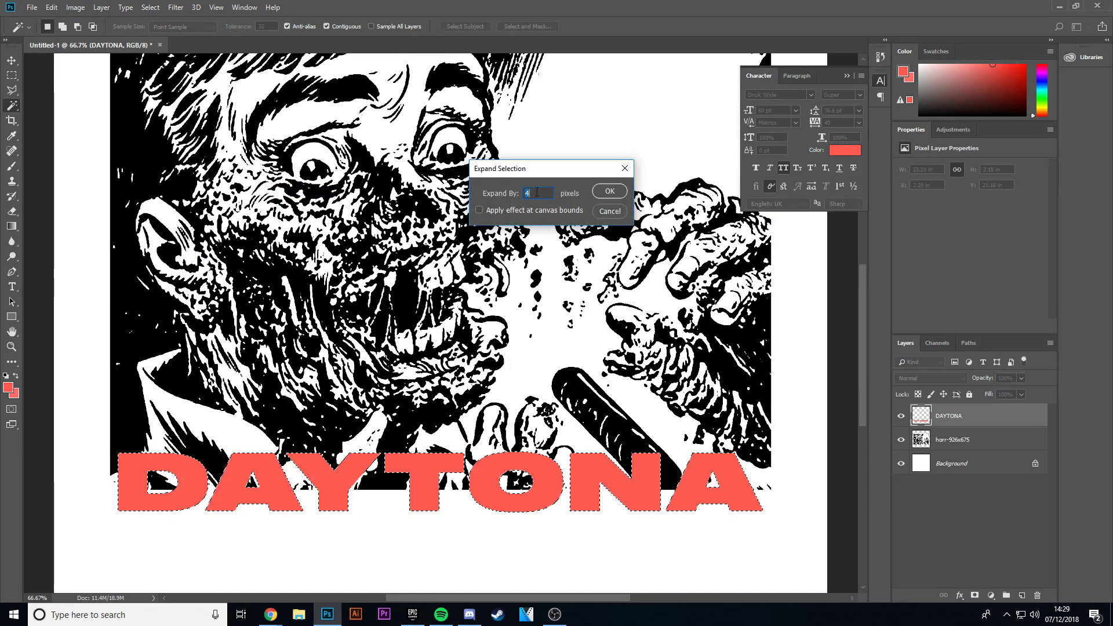
pyautogui.click(598, 196)
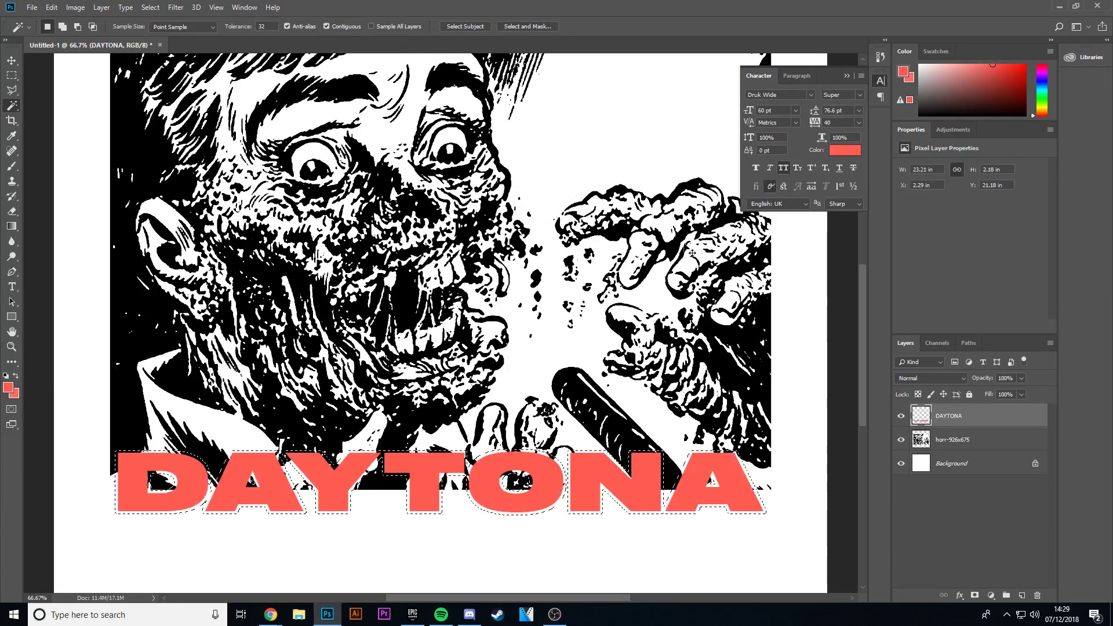
pyautogui.click(935, 446)
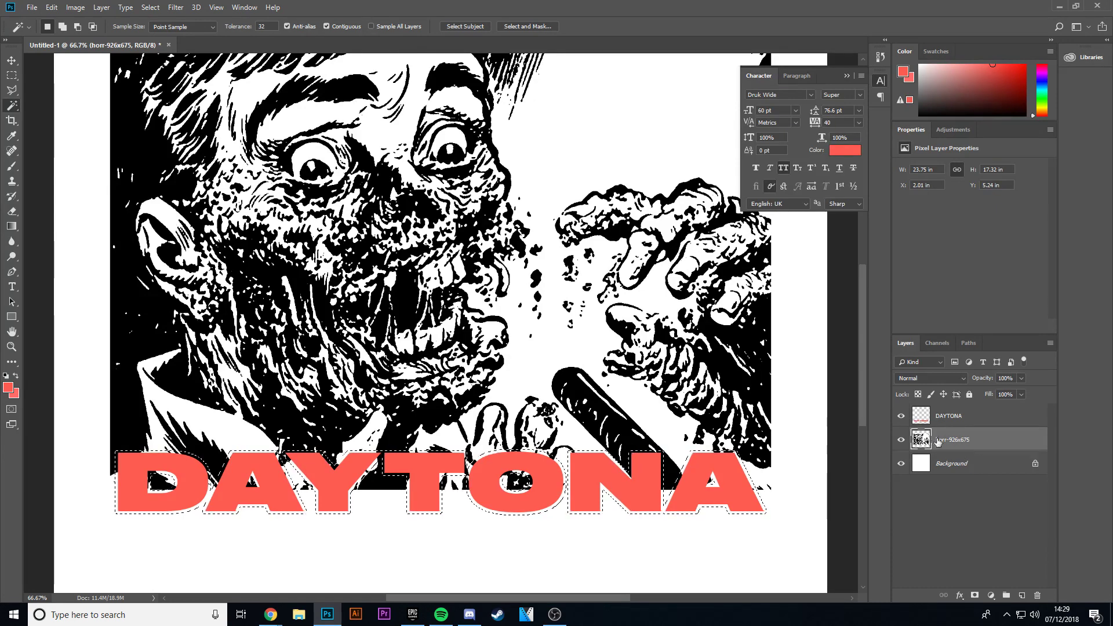
pyautogui.press('Delete')
pyautogui.hotkey('ctrl', 'd')
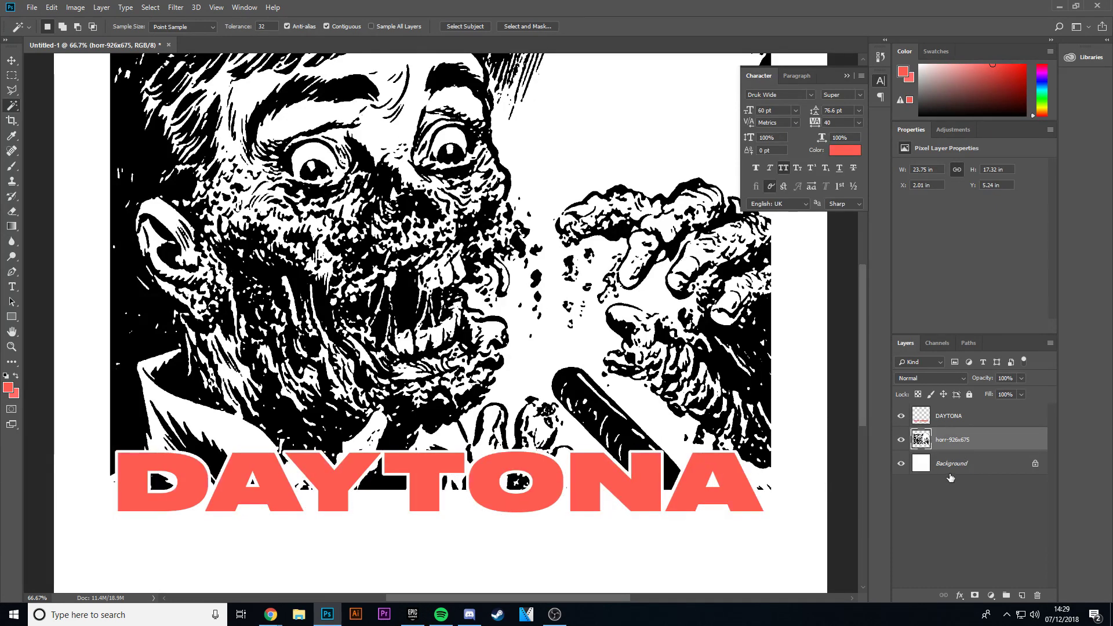
# Try a black Color Overlay on the DAYTONA layer and discard it
pyautogui.hotkey('ctrl', '-')
pyautogui.hotkey('ctrl', '-')
pyautogui.hotkey('ctrl', '-')
pyautogui.hotkey('ctrl', '-')
pyautogui.hotkey('ctrl', '-')
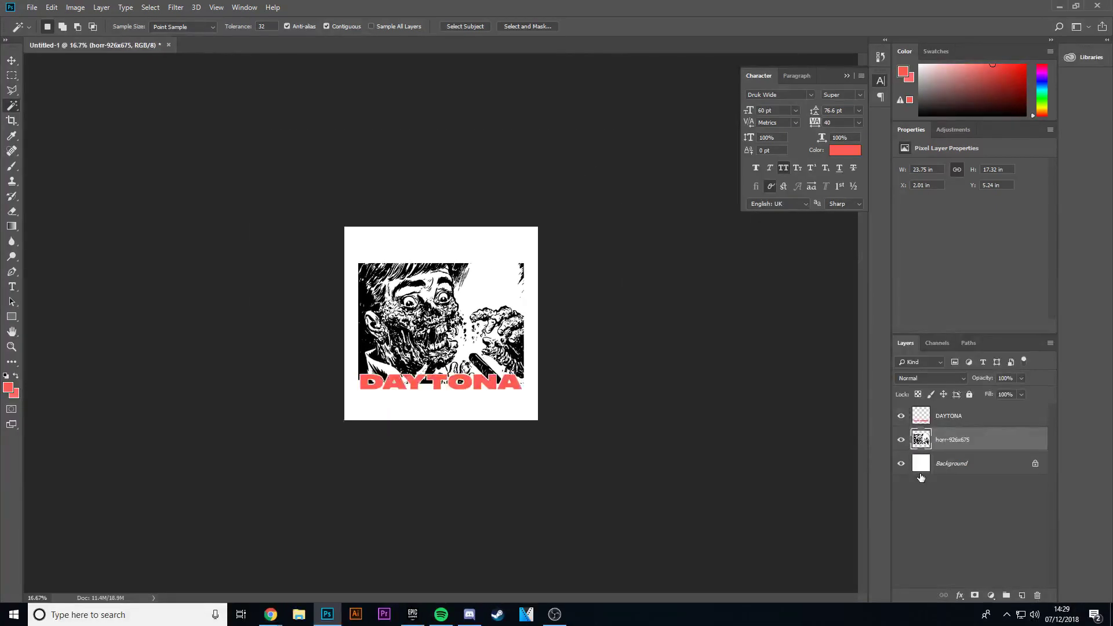
pyautogui.hotkey('ctrl', '+')
pyautogui.hotkey('ctrl', '+')
pyautogui.hotkey('ctrl', '+')
pyautogui.hotkey('ctrl', '+')
pyautogui.hotkey('ctrl', '+')
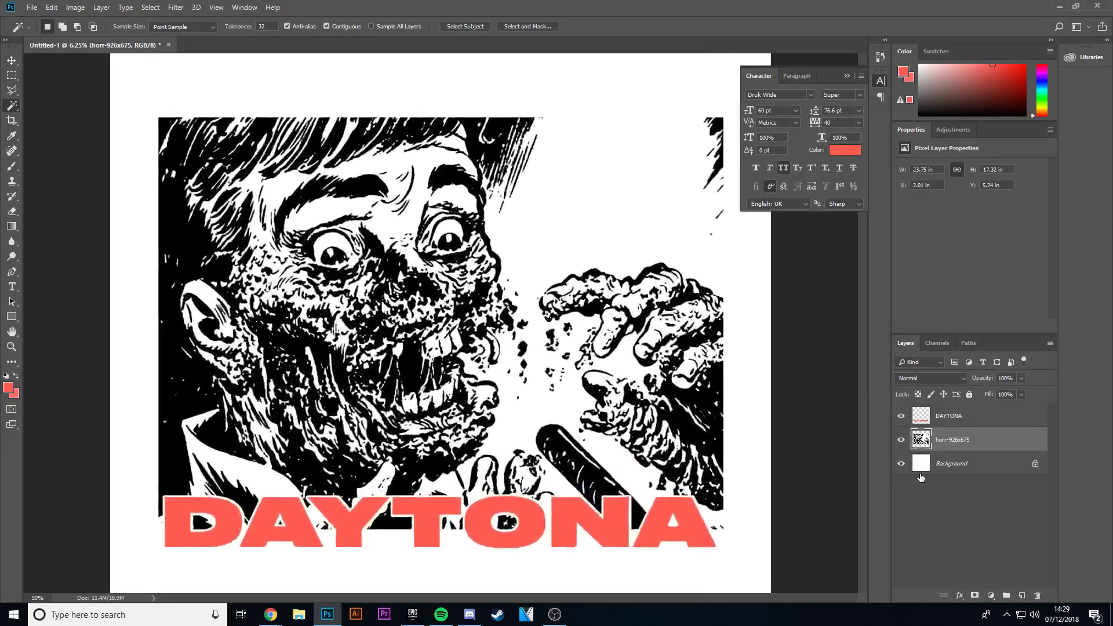
pyautogui.press('v')
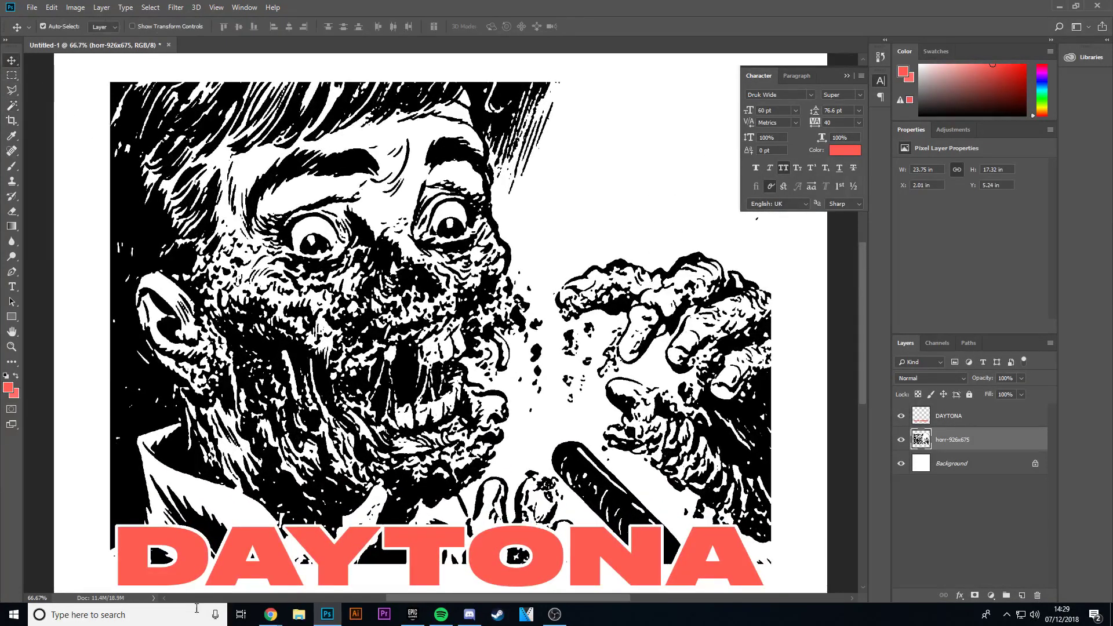
pyautogui.click(158, 542)
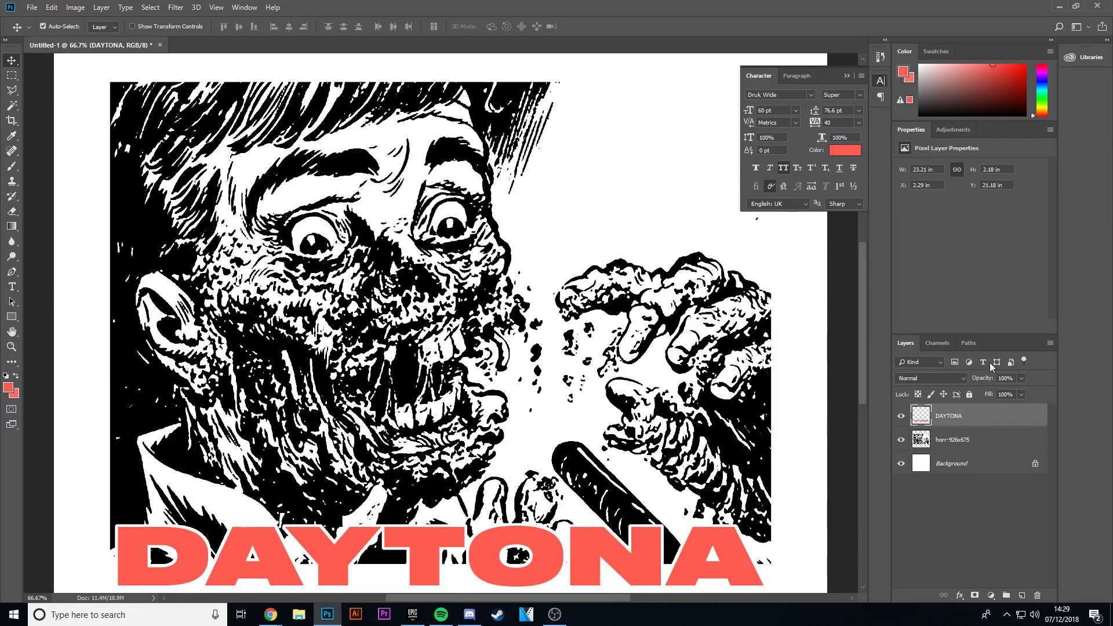
pyautogui.doubleClick(976, 425)
pyautogui.click(676, 216)
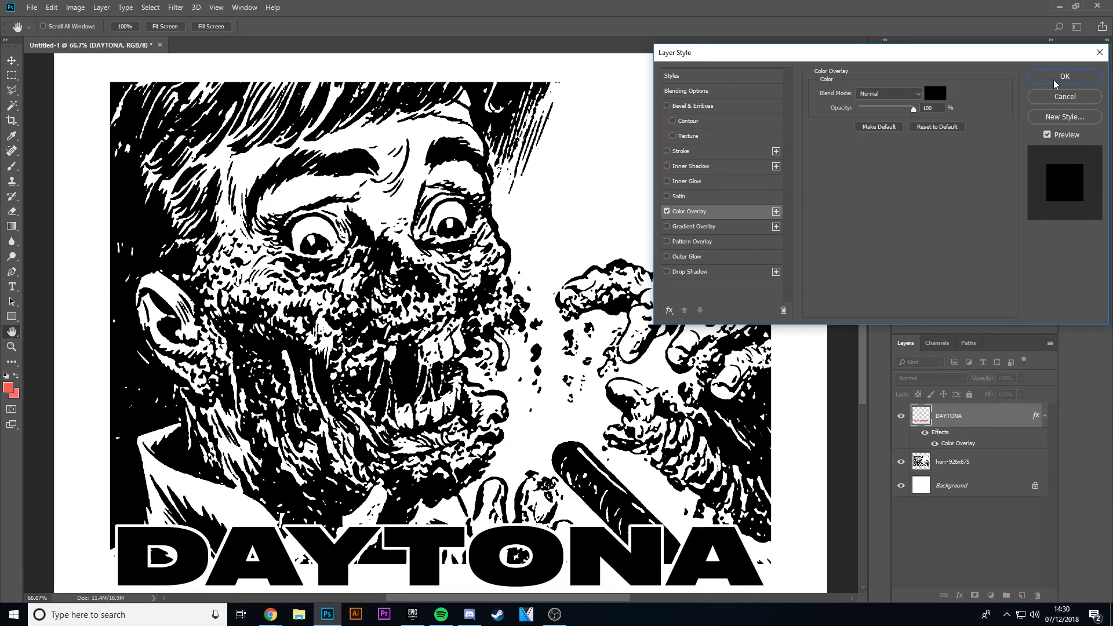
pyautogui.click(1049, 95)
# Apply a black (#000000) Color Overlay to the DAYTONA layer
pyautogui.doubleClick(980, 417)
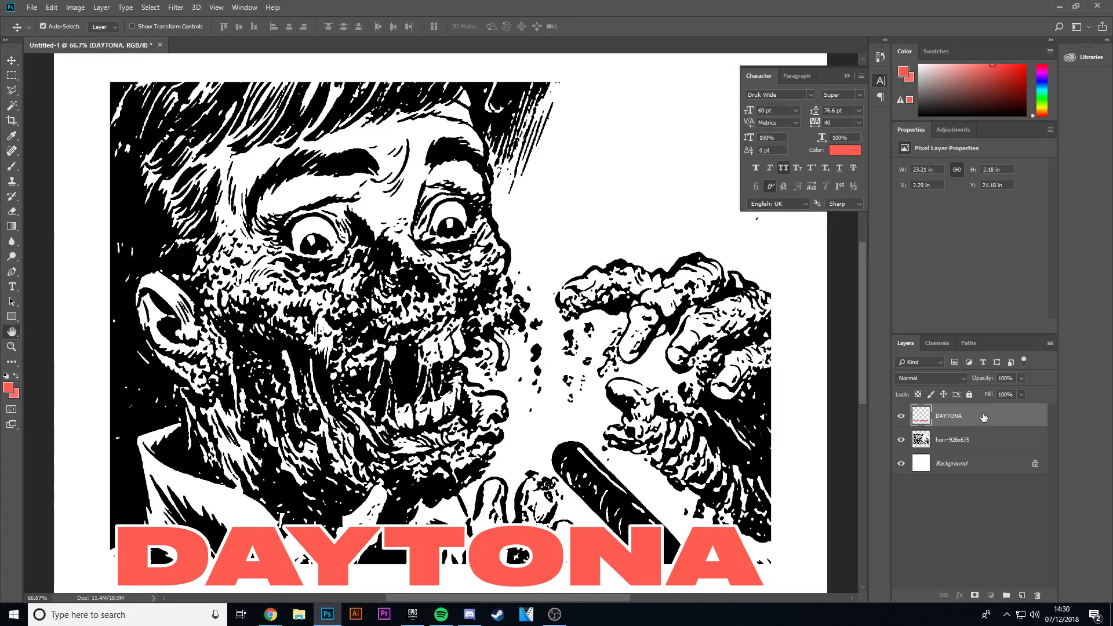
pyautogui.click(695, 212)
pyautogui.click(934, 93)
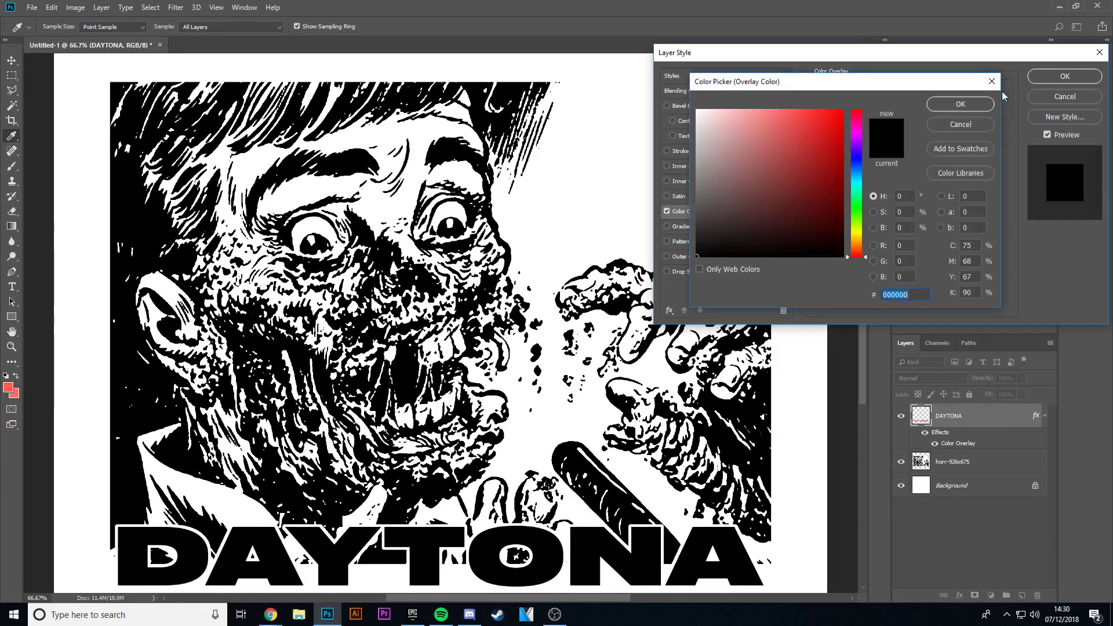
pyautogui.click(962, 107)
pyautogui.click(1050, 78)
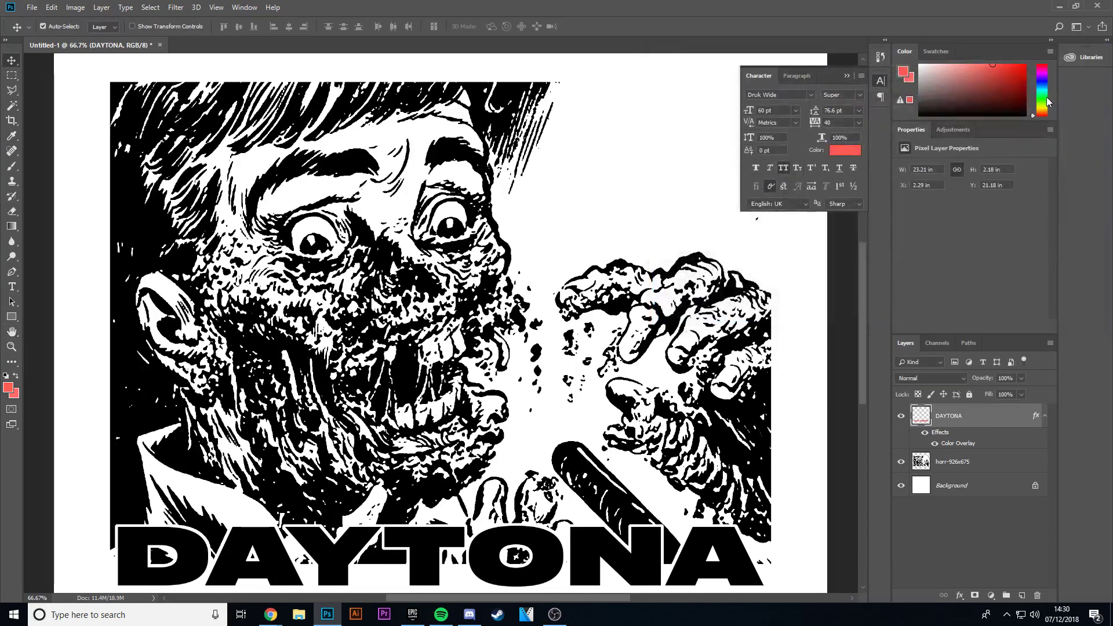
# Examine the black DAYTONA title and its cut-out outline against the comic artwork from a distance and up close
pyautogui.hotkey('ctrl', '-')
pyautogui.hotkey('ctrl', '-')
pyautogui.hotkey('ctrl', '-')
pyautogui.hotkey('ctrl', '-')
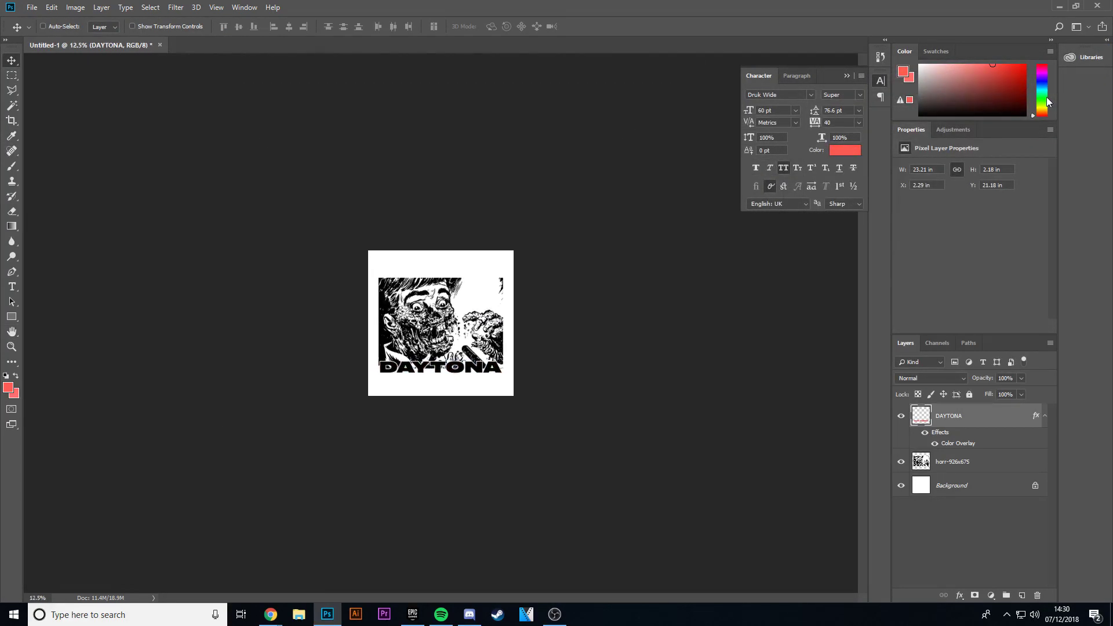
pyautogui.hotkey('ctrl', '+')
pyautogui.hotkey('ctrl', '+')
pyautogui.hotkey('ctrl', '+')
pyautogui.hotkey('ctrl', '+')
pyautogui.scroll(-4, 509, 269)
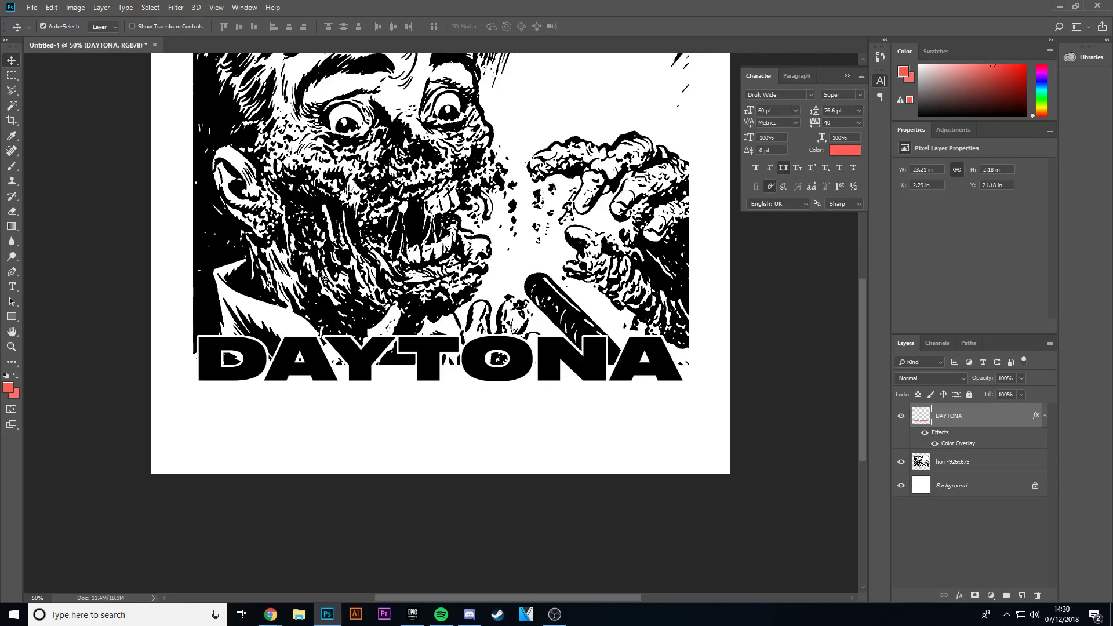
pyautogui.hotkey('ctrl', '+')
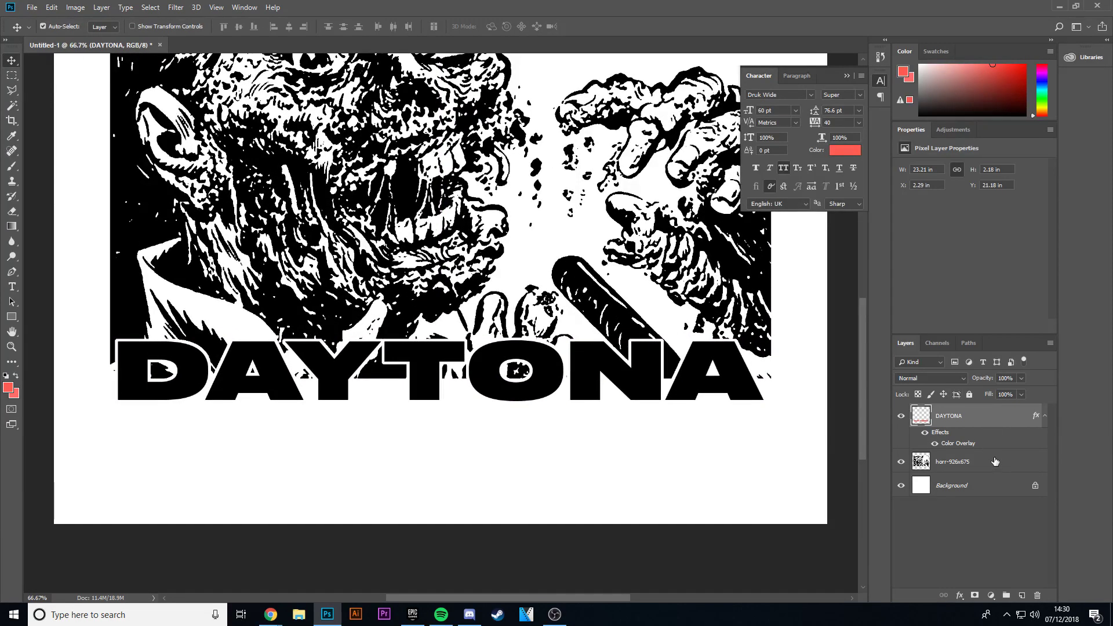
# Erase the leftover comic fragments inside the openings of the DAYTONA letters on the horr-926x675 layer with a 70 px soft round eraser
pyautogui.click(197, 418)
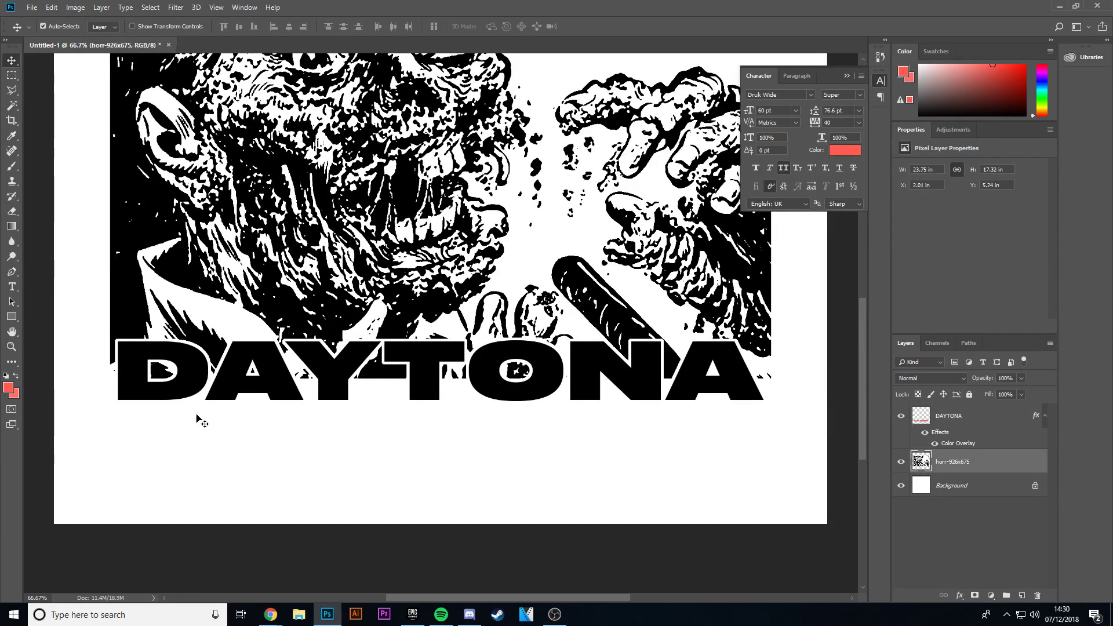
pyautogui.click(12, 210)
pyautogui.rightClick(155, 378)
pyautogui.click(244, 406)
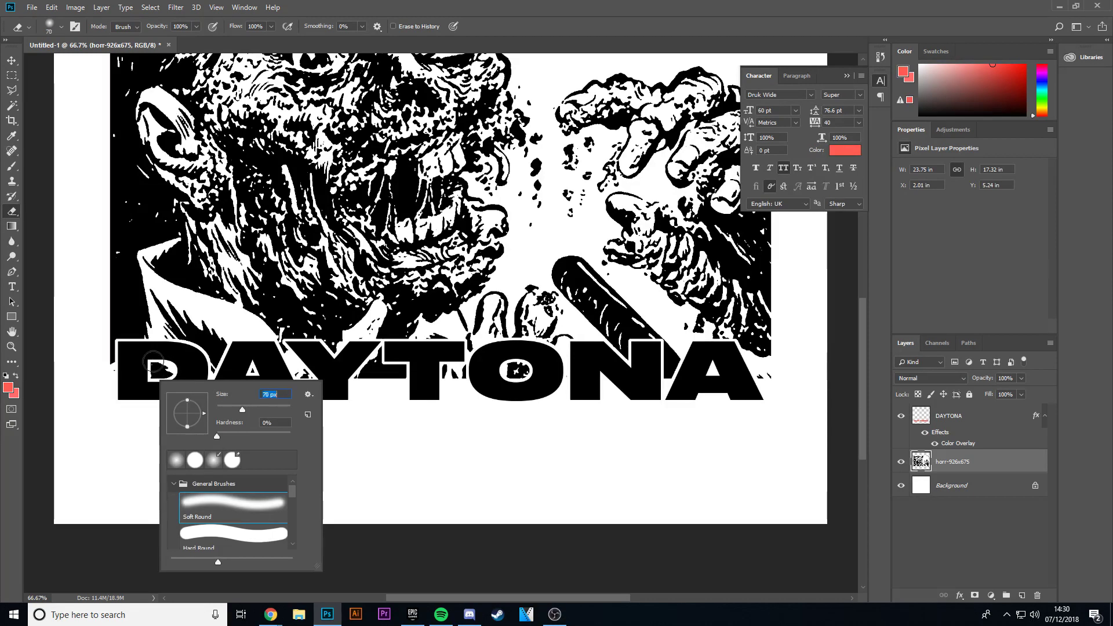
pyautogui.moveTo(153, 365); pyautogui.dragTo(162, 370)
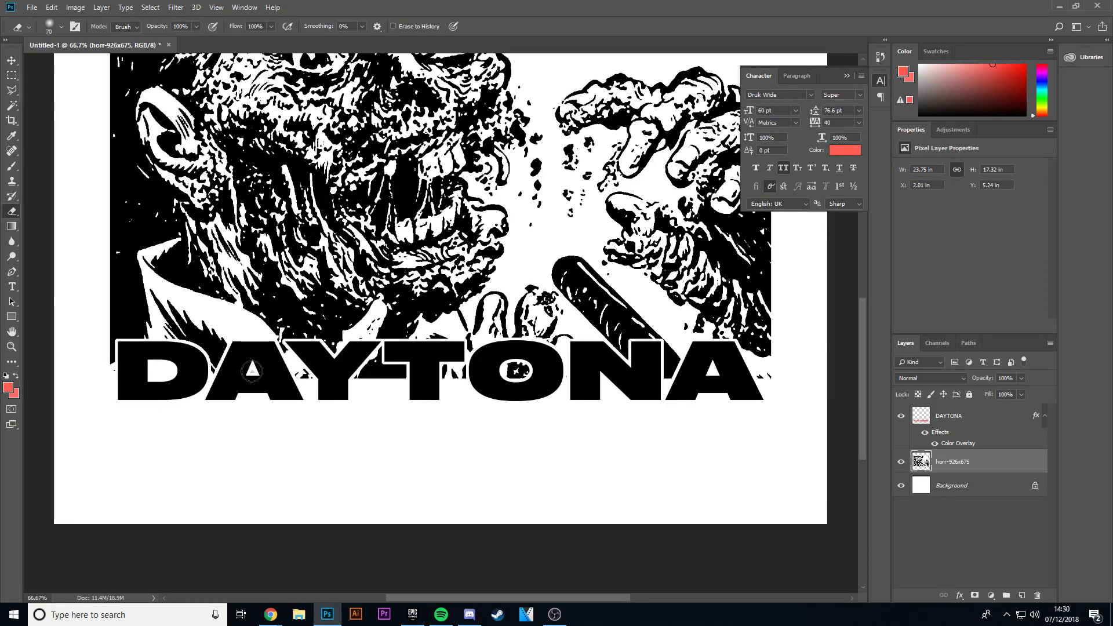
pyautogui.moveTo(495, 377)
pyautogui.mouseDown()
pyautogui.moveTo(527, 372)
pyautogui.moveTo(506, 361)
pyautogui.mouseUp()
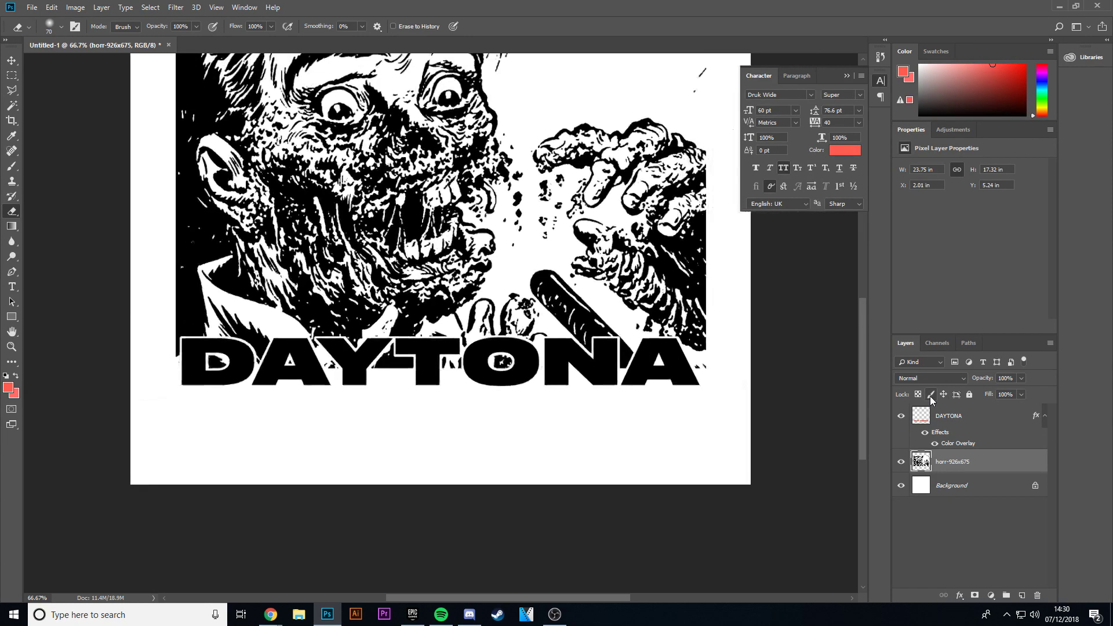
# Merge the DAYTONA title layer with the horr-926x675 comic layer into a single layer
pyautogui.hotkey('ctrl', '-')
pyautogui.hotkey('ctrl', '-')
pyautogui.hotkey('ctrl', '-')
pyautogui.hotkey('ctrl', '-')
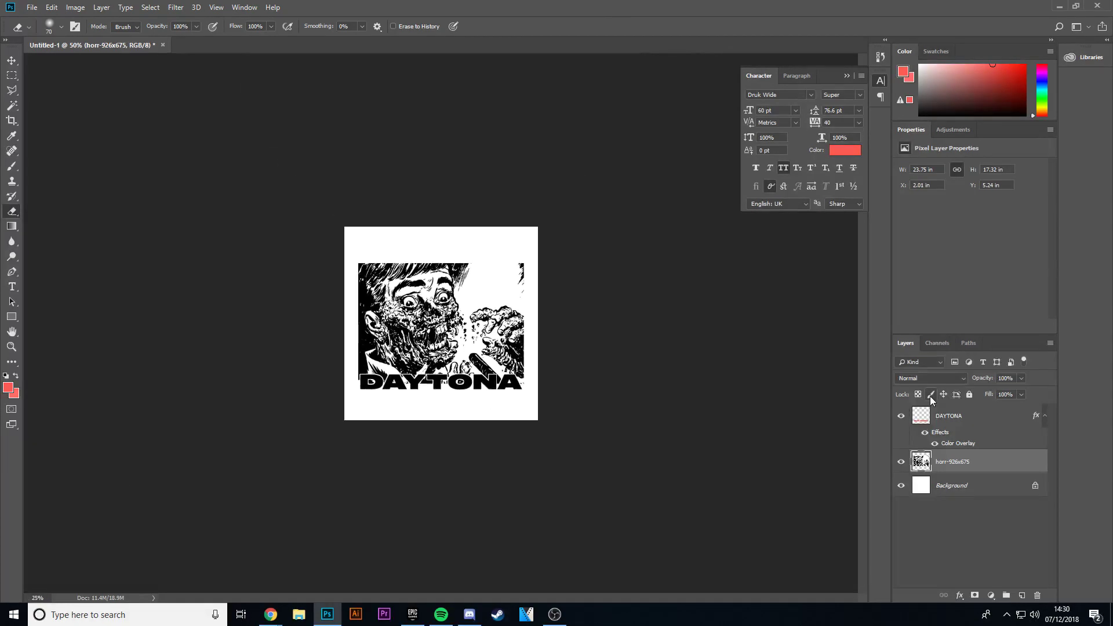
pyautogui.hotkey('ctrl', '+')
pyautogui.hotkey('ctrl', '+')
pyautogui.hotkey('ctrl', '+')
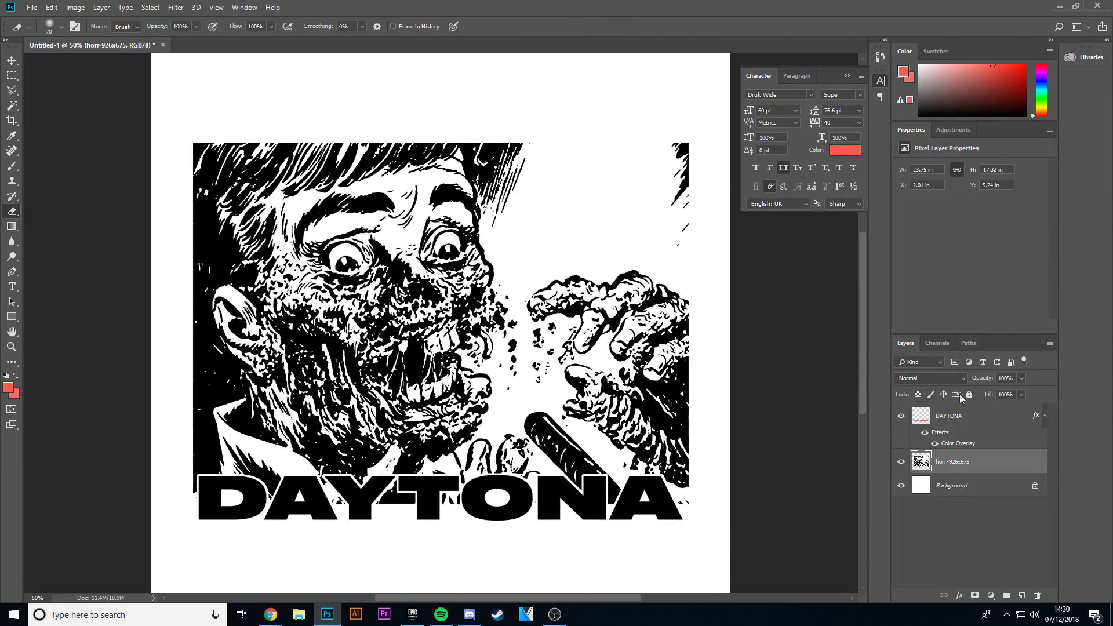
pyautogui.keyDown('shift'); pyautogui.click(990, 414); pyautogui.keyUp('shift')
pyautogui.rightClick(993, 415)
pyautogui.click(940, 459)
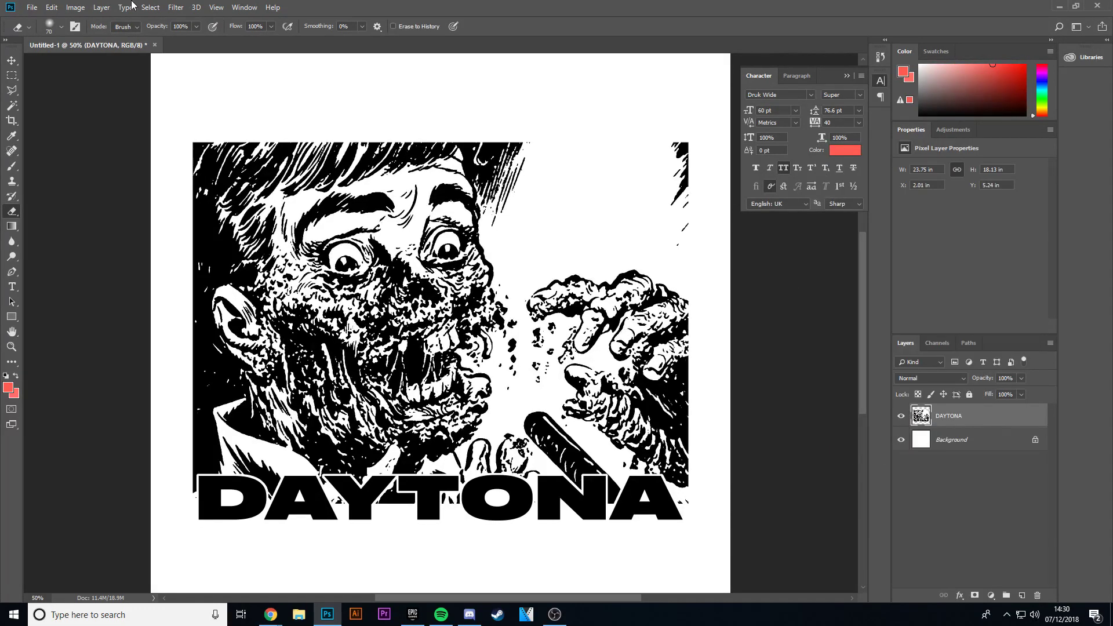
# Add uniform monochromatic noise of 22.52% to the merged DAYTONA layer
pyautogui.click(175, 7)
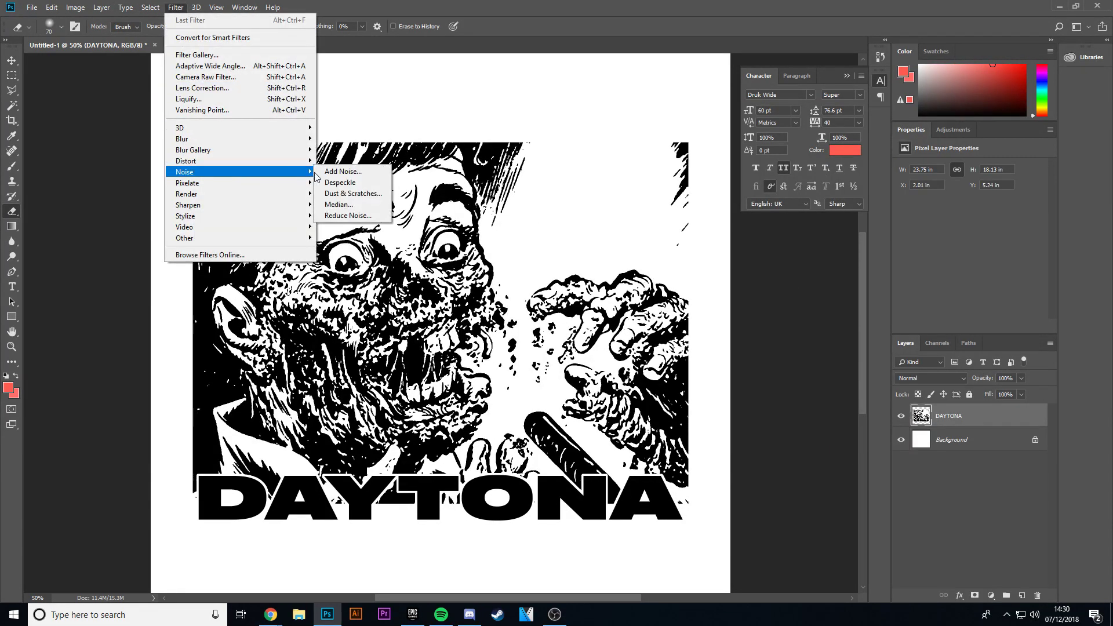
pyautogui.click(343, 172)
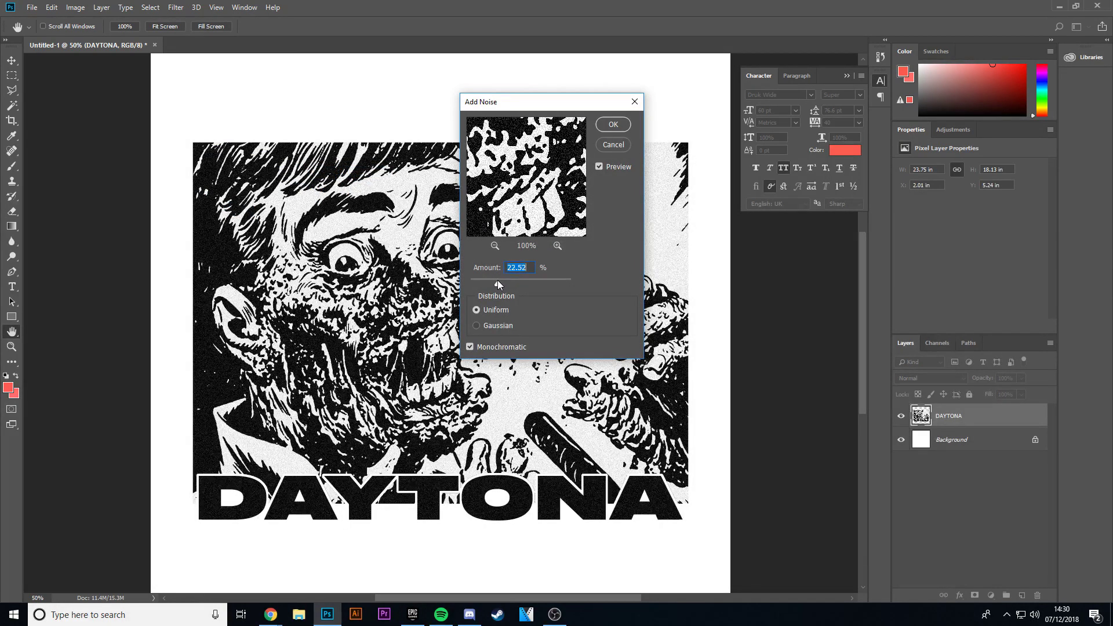
pyautogui.click(613, 124)
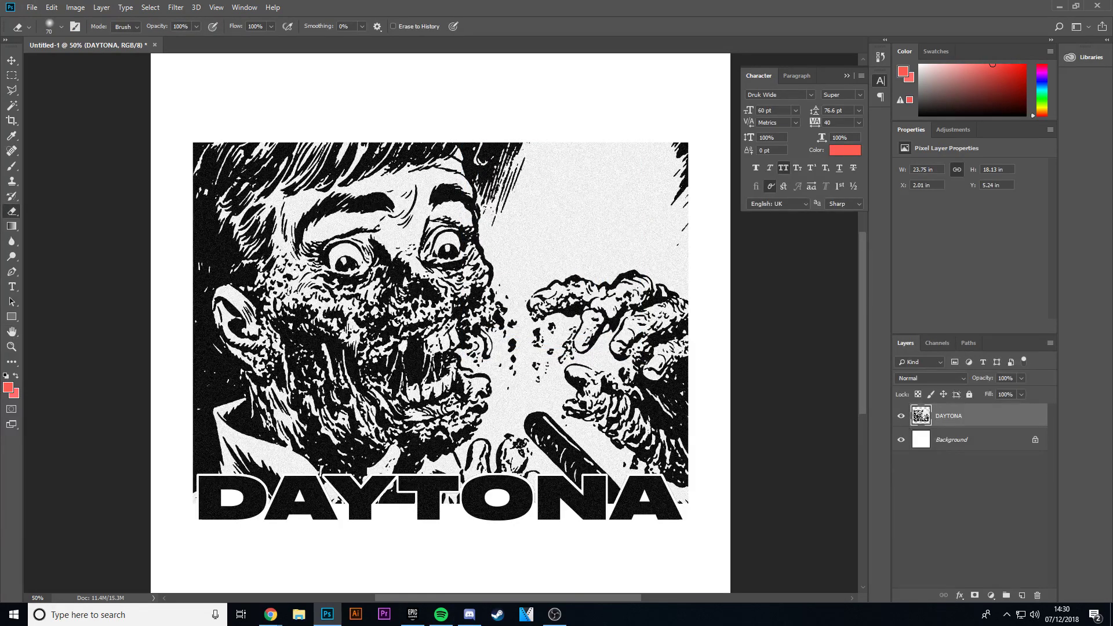
pyautogui.hotkey('alt', 'Tab')
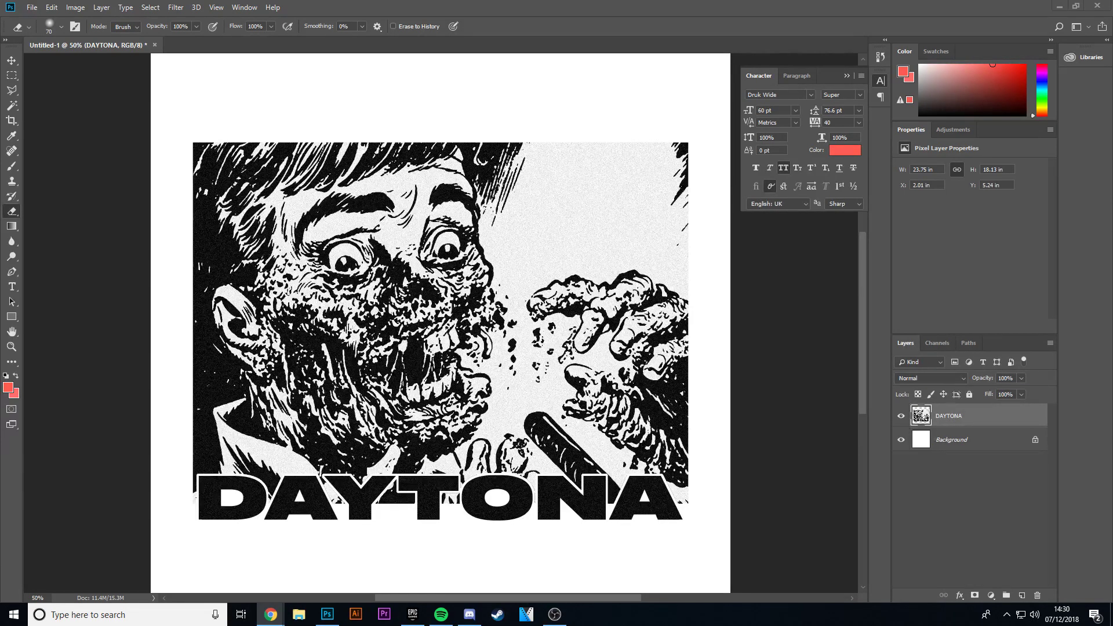
pyautogui.click(413, 316)
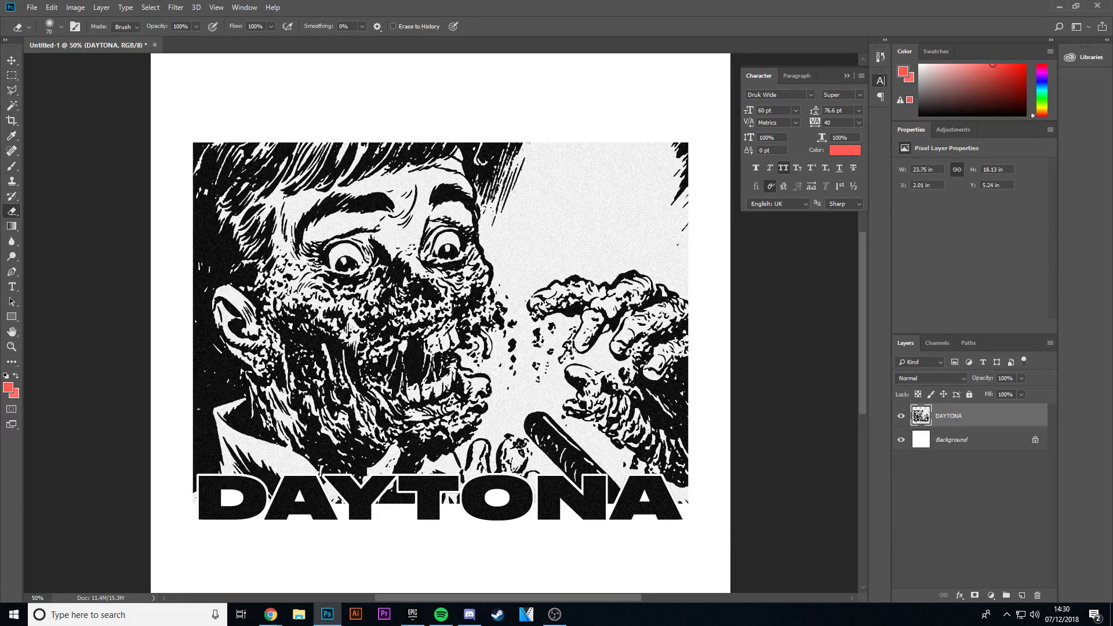
# Distort the DAYTONA artwork by pulling its upper-right corner slightly inward and its lower-left corner slightly down and outward
pyautogui.click(12, 60)
pyautogui.hotkey('ctrl', 't')
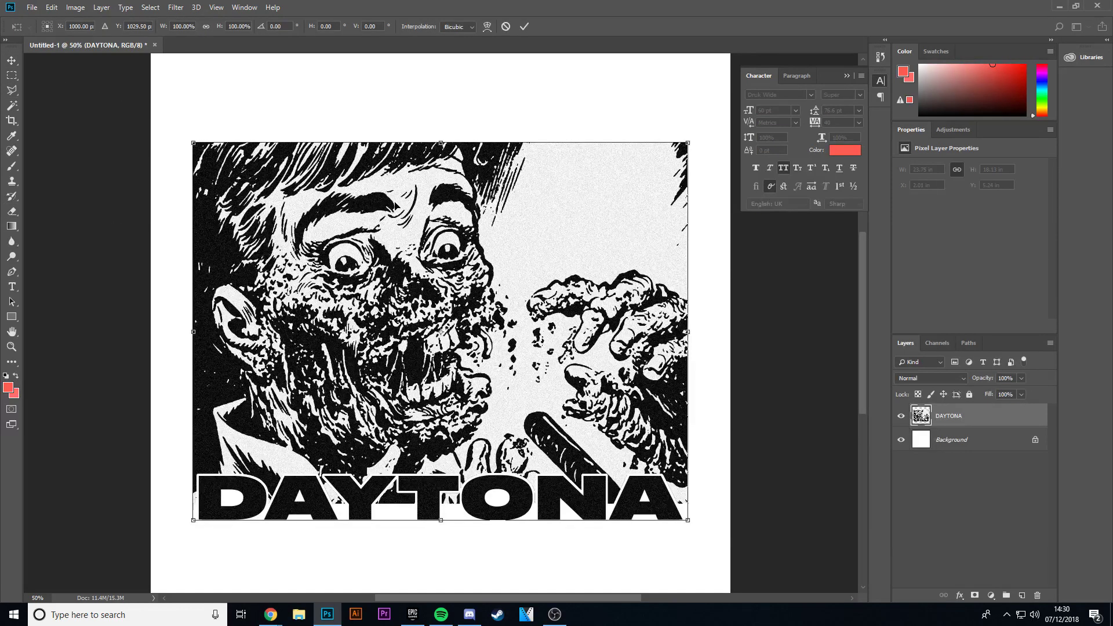
pyautogui.rightClick(395, 204)
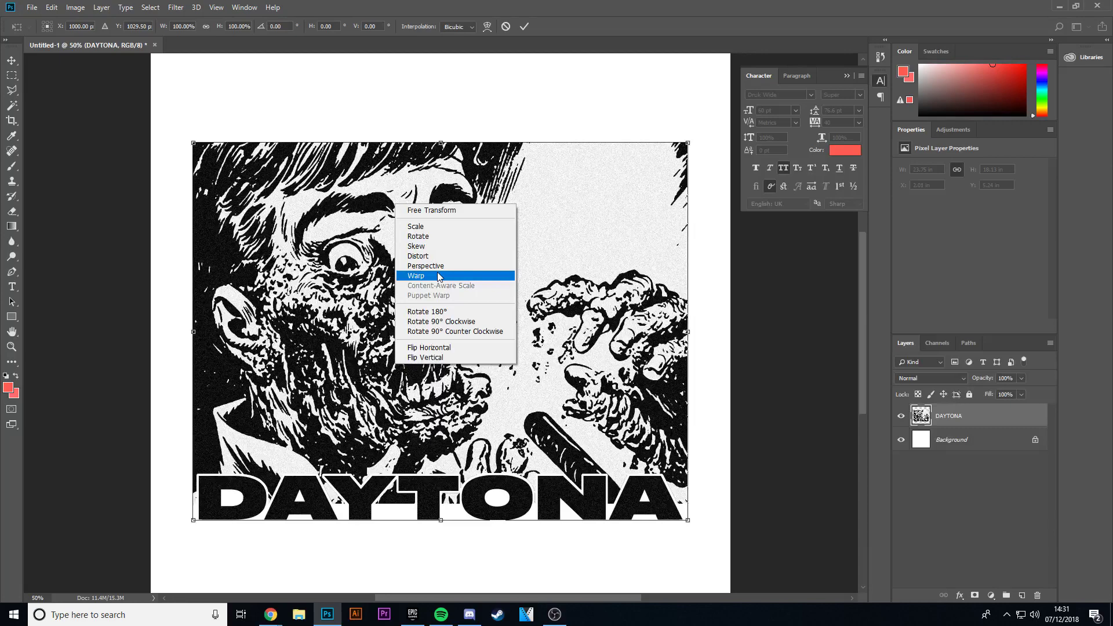
pyautogui.click(418, 256)
pyautogui.moveTo(687, 143); pyautogui.dragTo(674, 149)
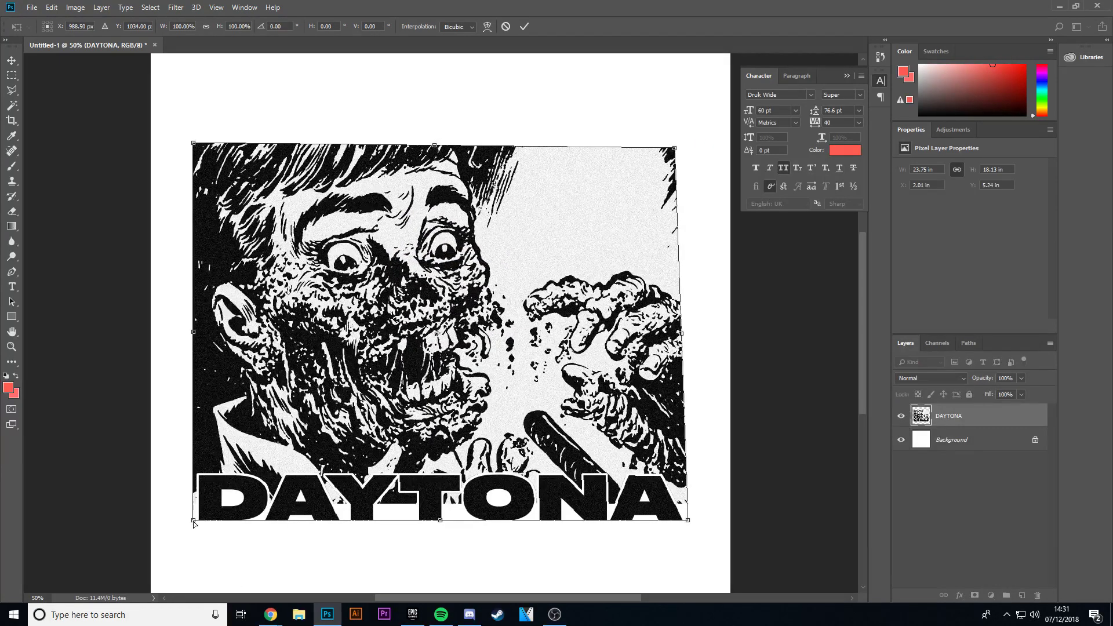
pyautogui.moveTo(194, 523); pyautogui.dragTo(193, 539)
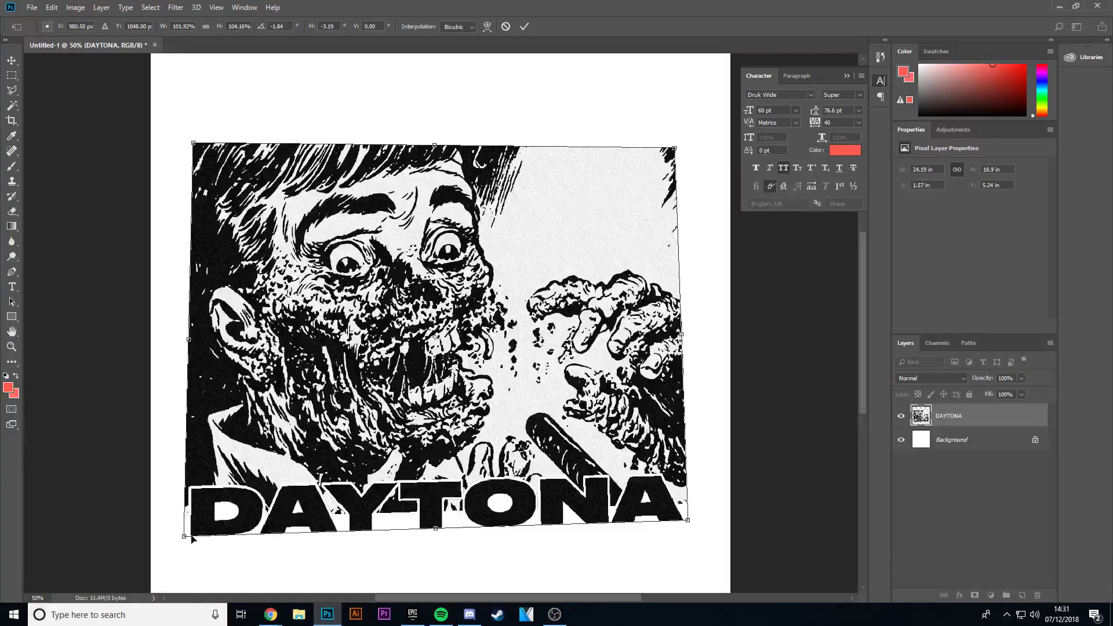
pyautogui.press('Return')
# Move the distorted artwork slightly up and to the right on the canvas, to about X 1.81 in and Y 4.46 in
pyautogui.hotkey('ctrl', '-')
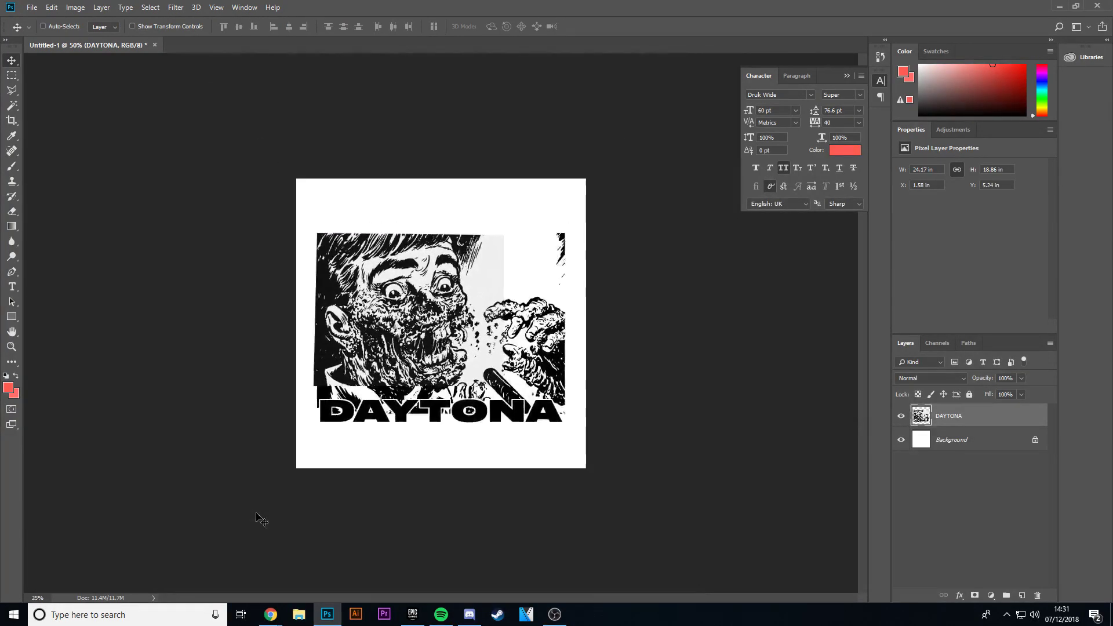
pyautogui.hotkey('ctrl', 't')
pyautogui.moveTo(506, 364); pyautogui.dragTo(507, 352)
pyautogui.press('Return')
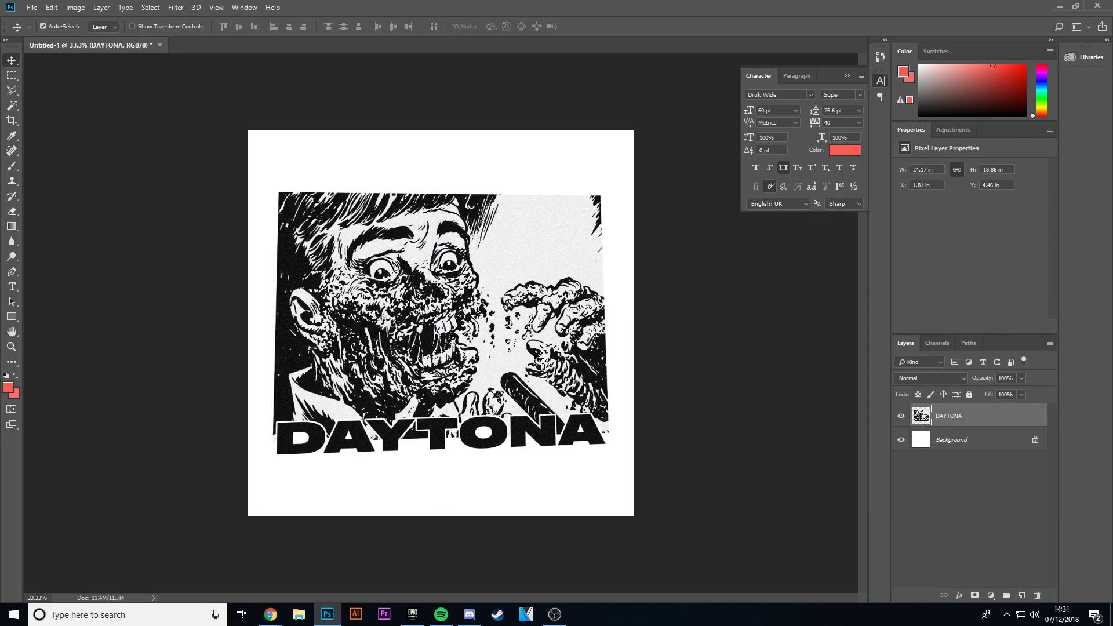
# Examine the placement of the distorted artwork on the canvas from a distance and up close
pyautogui.hotkey('ctrl', '-')
pyautogui.hotkey('ctrl', '-')
pyautogui.hotkey('ctrl', '-')
pyautogui.hotkey('ctrl', '+')
pyautogui.hotkey('ctrl', '+')
pyautogui.hotkey('ctrl', '+')
pyautogui.hotkey('ctrl', '+')
pyautogui.hotkey('ctrl', '+')
pyautogui.hotkey('ctrl', '+')
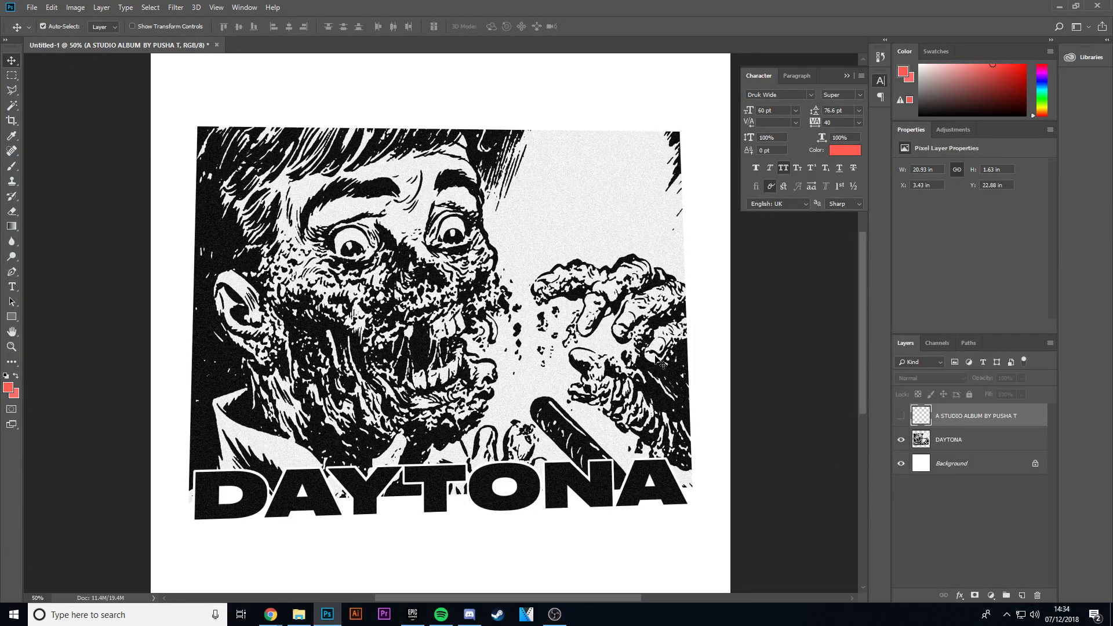
# Select the DAYTONA layer and review the overall composition, noise grain and skewed edges at several magnifications
pyautogui.click(533, 221)
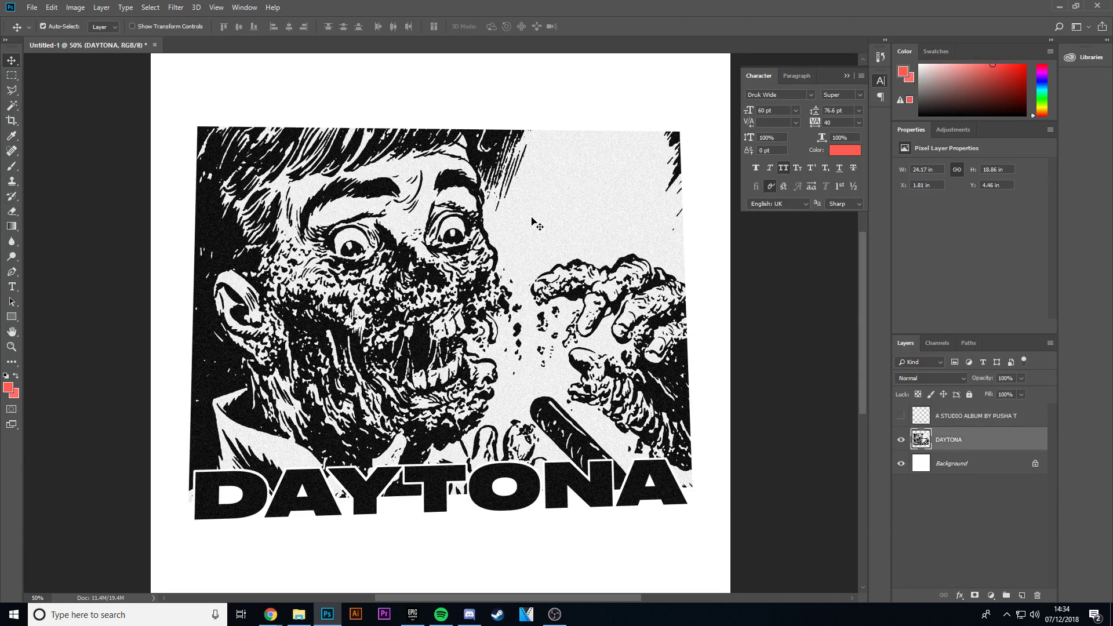
pyautogui.hotkey('ctrl', '-')
pyautogui.hotkey('ctrl', '-')
pyautogui.hotkey('ctrl', '-')
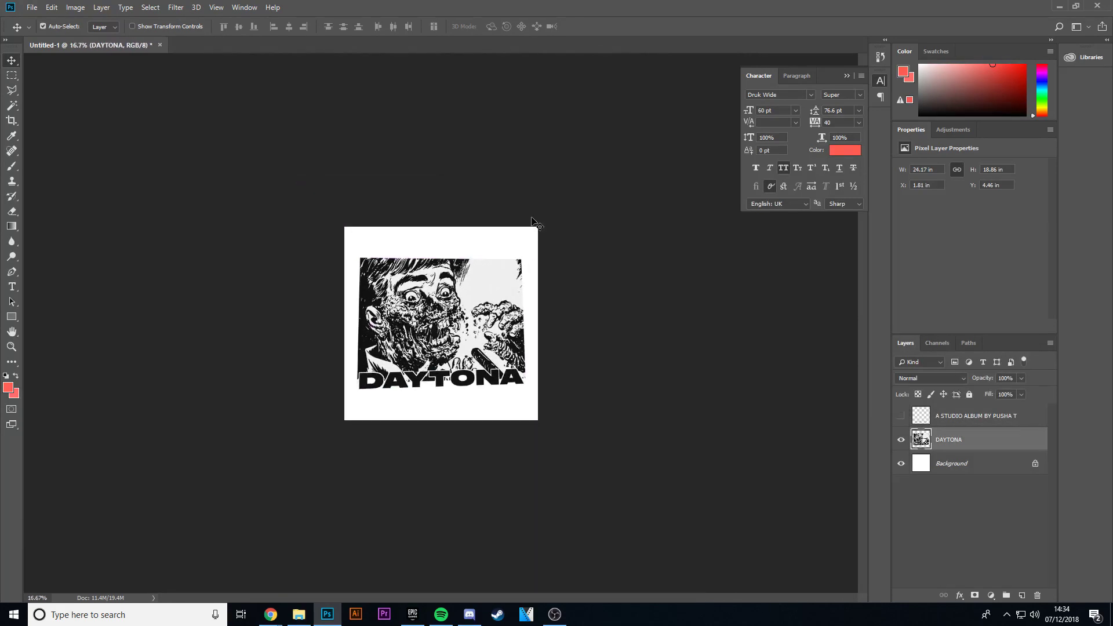
pyautogui.hotkey('ctrl', '+')
pyautogui.hotkey('ctrl', '+')
pyautogui.hotkey('ctrl', '+')
pyautogui.hotkey('ctrl', '+')
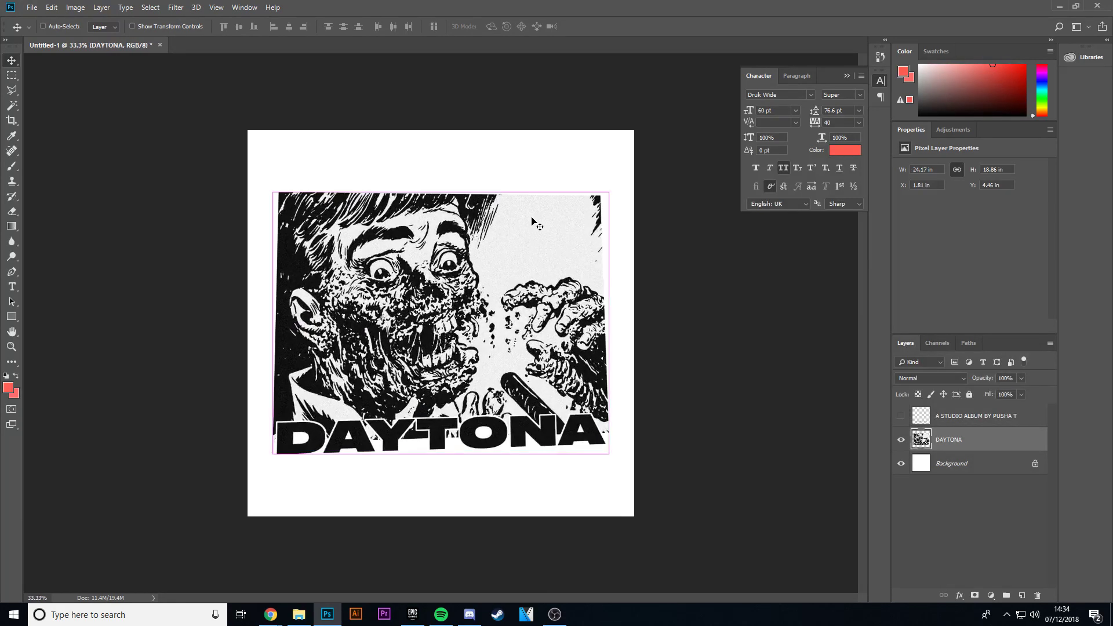
pyautogui.scroll(3, 596, 236)
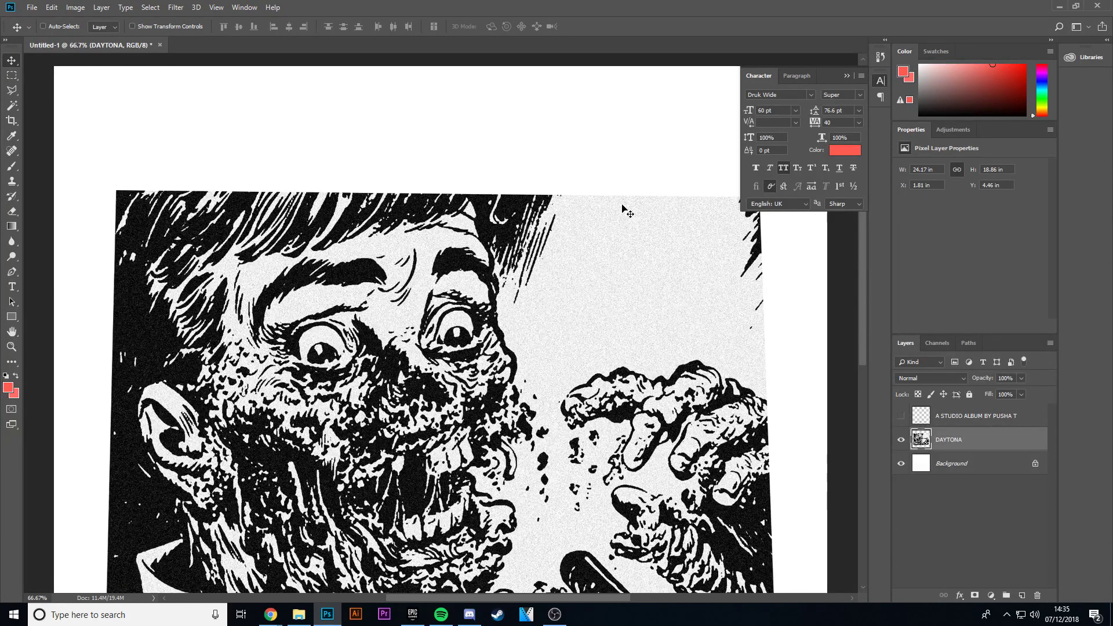
pyautogui.hotkey('ctrl', '-')
pyautogui.hotkey('ctrl', '-')
pyautogui.hotkey('ctrl', '-')
pyautogui.hotkey('ctrl', '-')
pyautogui.hotkey('ctrl', '-')
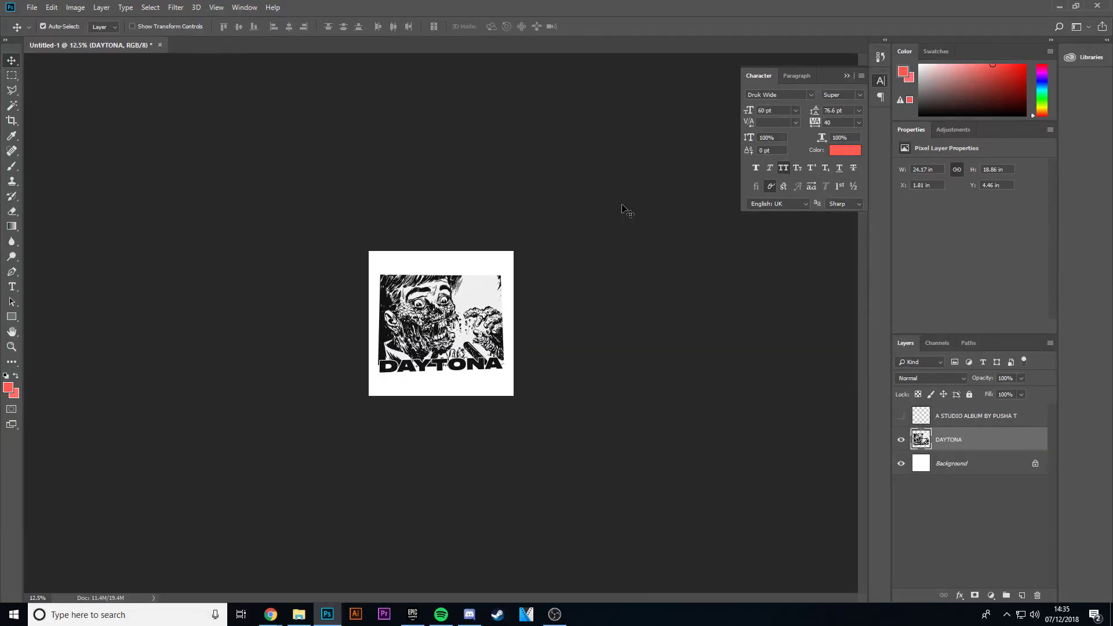
pyautogui.hotkey('ctrl', '+')
pyautogui.hotkey('ctrl', '+')
pyautogui.hotkey('ctrl', '+')
pyautogui.hotkey('ctrl', '+')
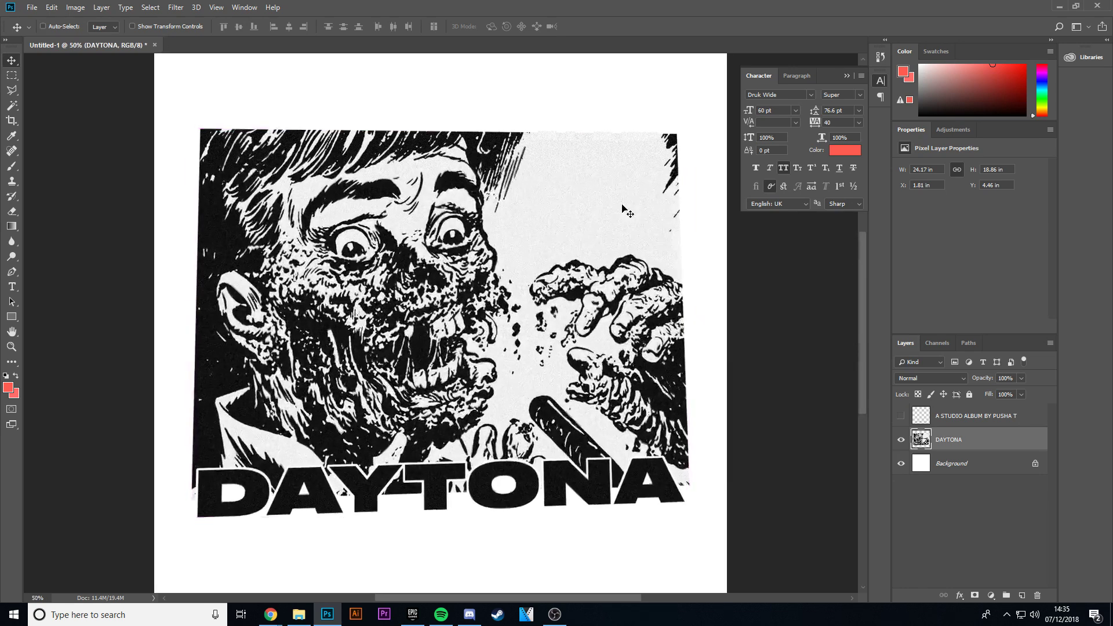
pyautogui.hotkey('ctrl', '-')
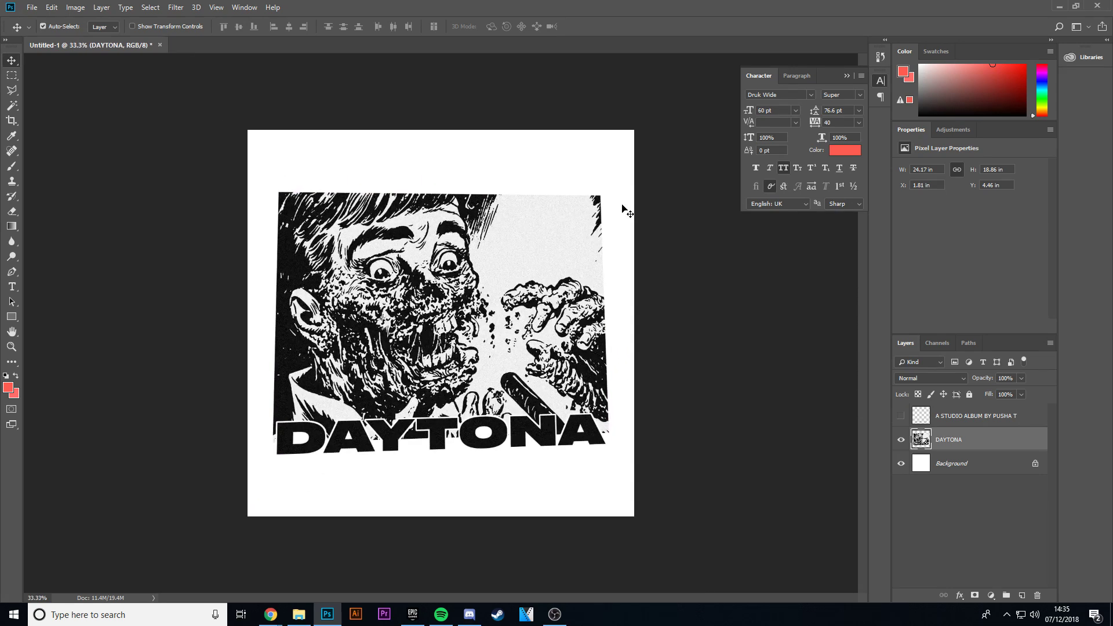